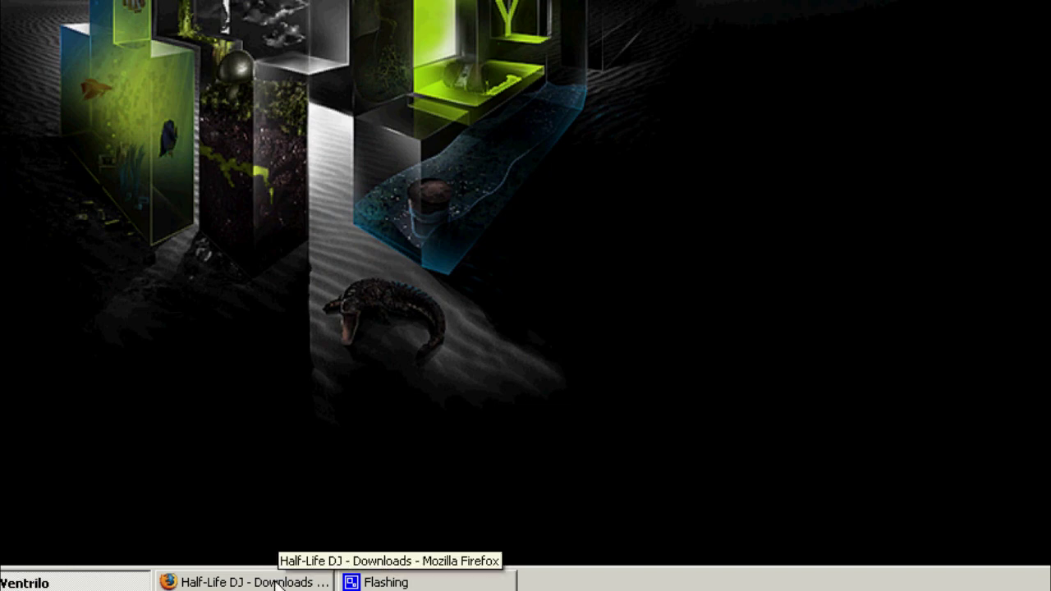
- Save hldj_v1.4.5.zip from the hldj.org downloads page in Firefox
left_click(277, 582)
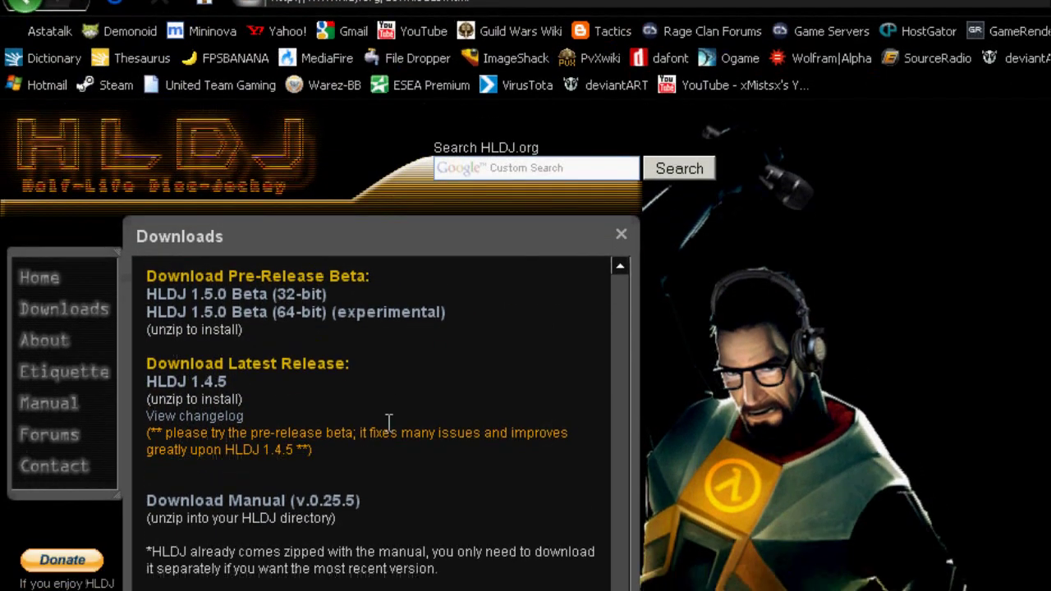
left_click(169, 382)
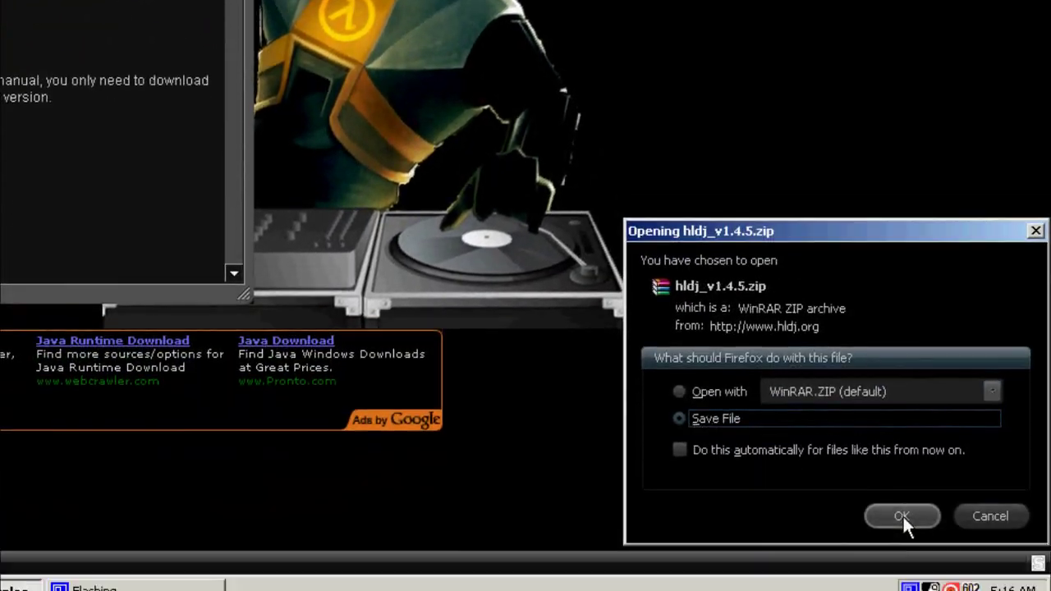
left_click(891, 504)
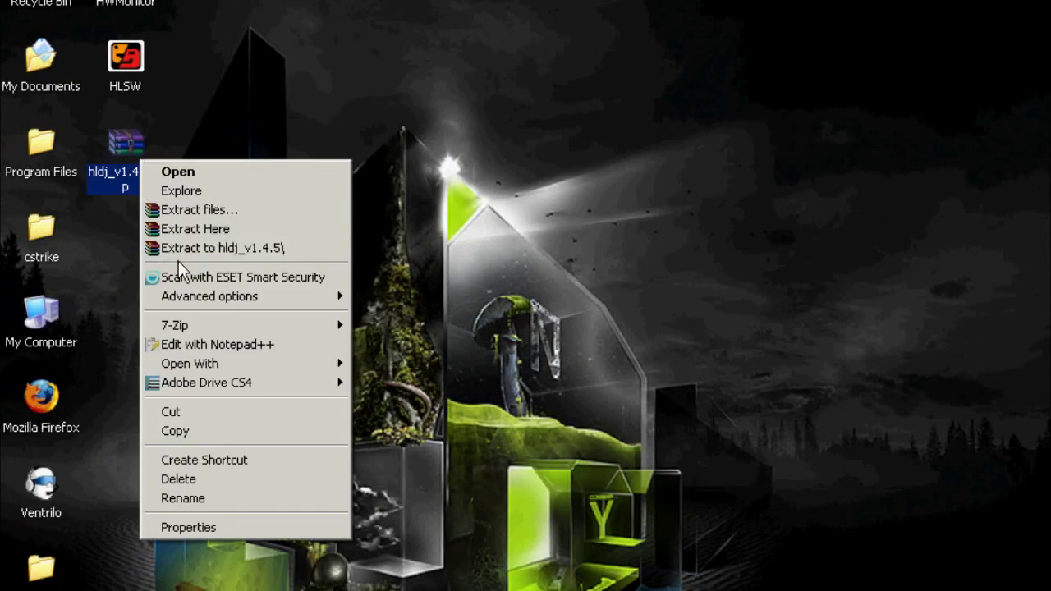
- Extract hldj_v1.4.5.zip to hldj_v1.4.5 and run hldj.exe from its HLDJ subfolder
left_click(247, 245)
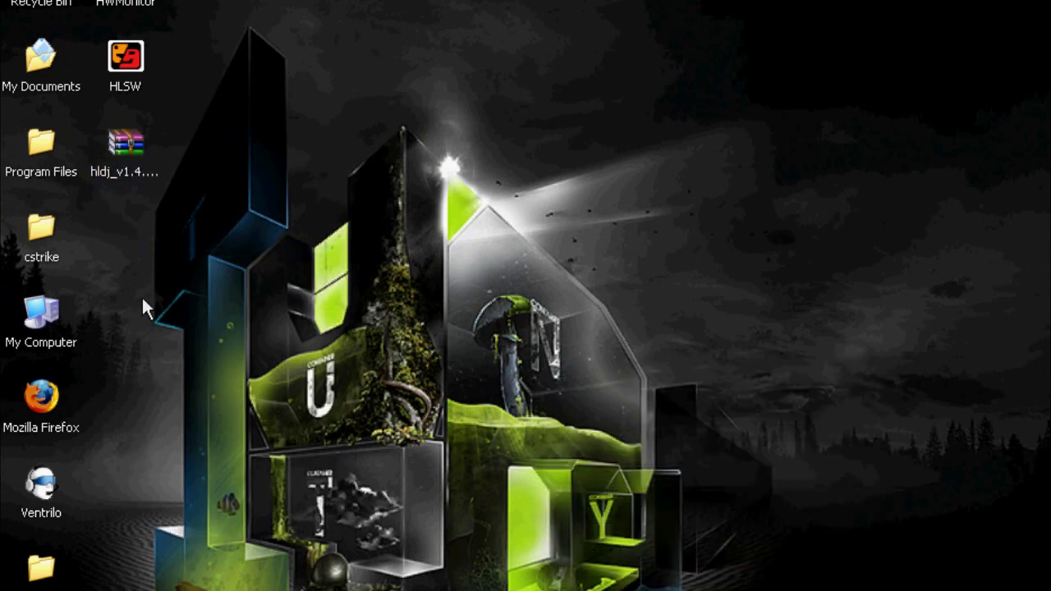
double_click(145, 257)
double_click(717, 284)
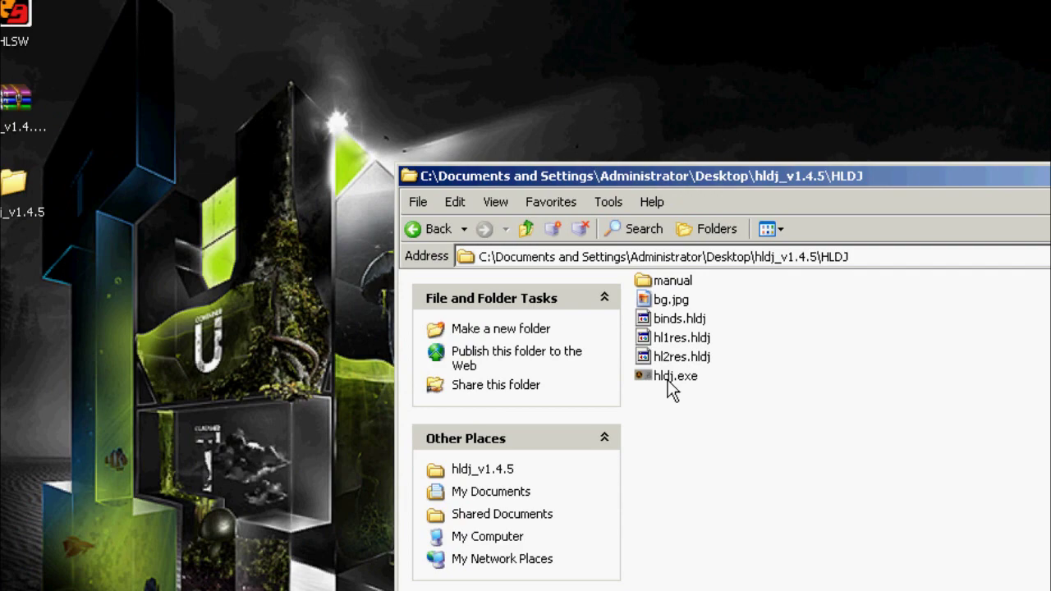
double_click(668, 381)
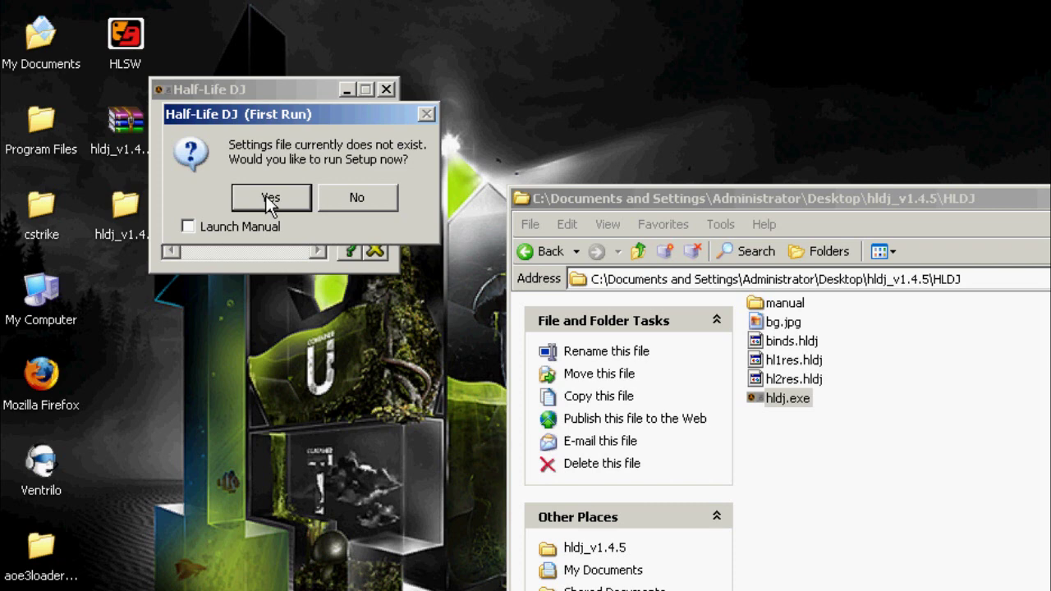
- Accept the setup and add-games prompts and name the new game entry Counter-Strike
left_click(265, 195)
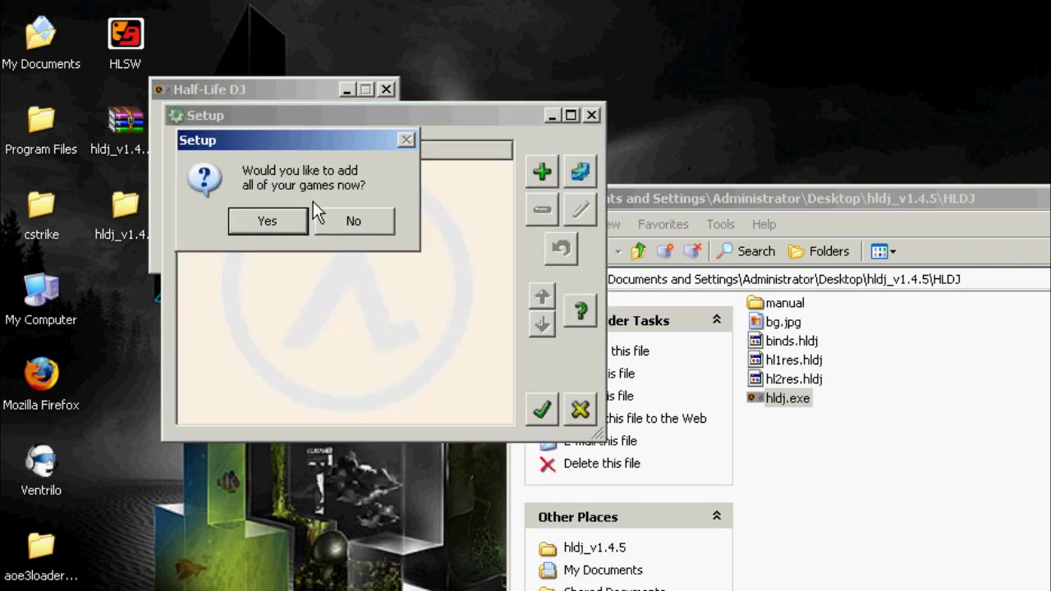
left_click(269, 224)
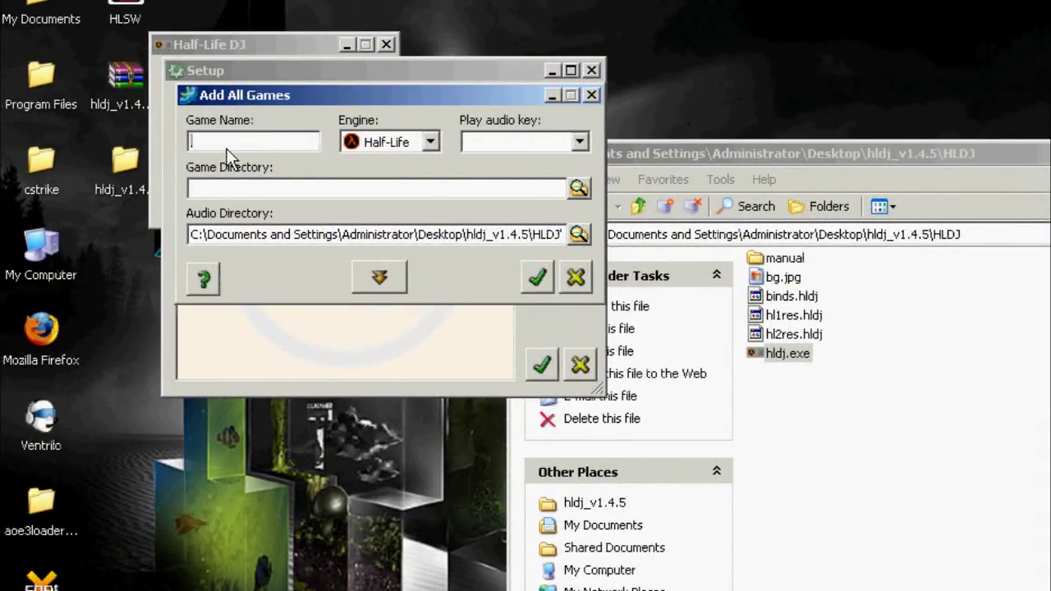
left_click(226, 148)
type("Counter-Strike")
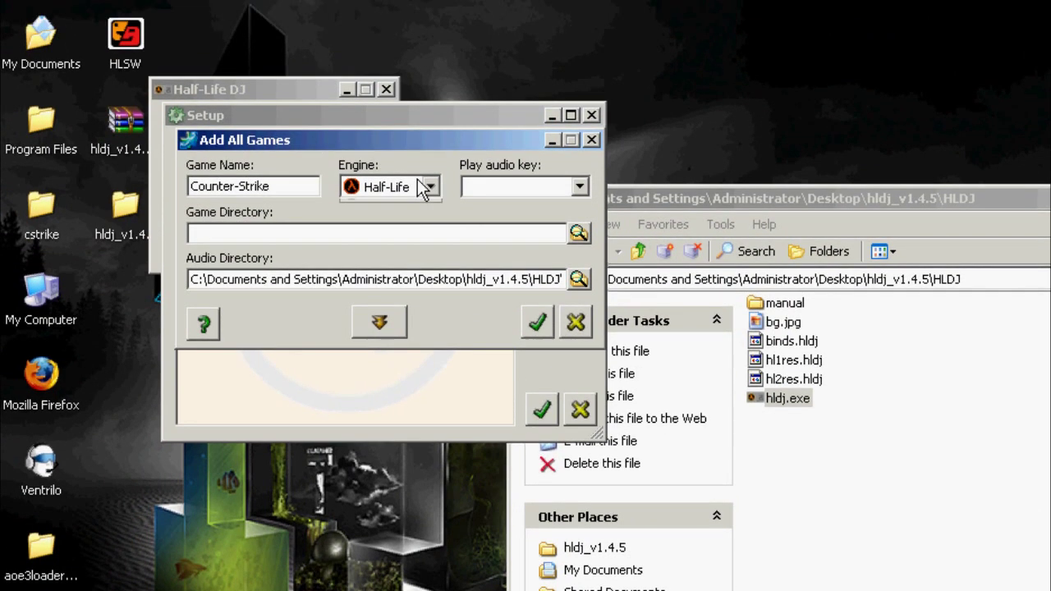
- Set the engine to Source and the play key to F7, then browse for the game directory
left_click(429, 142)
left_click(423, 230)
left_click(579, 186)
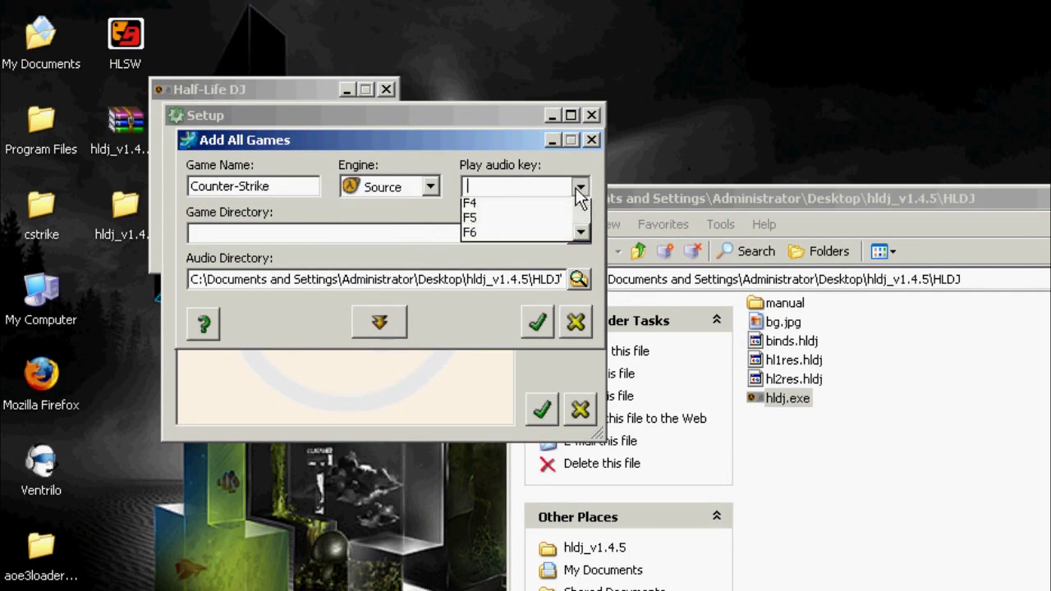
scroll(542, 246, "down", 1)
left_click(542, 265)
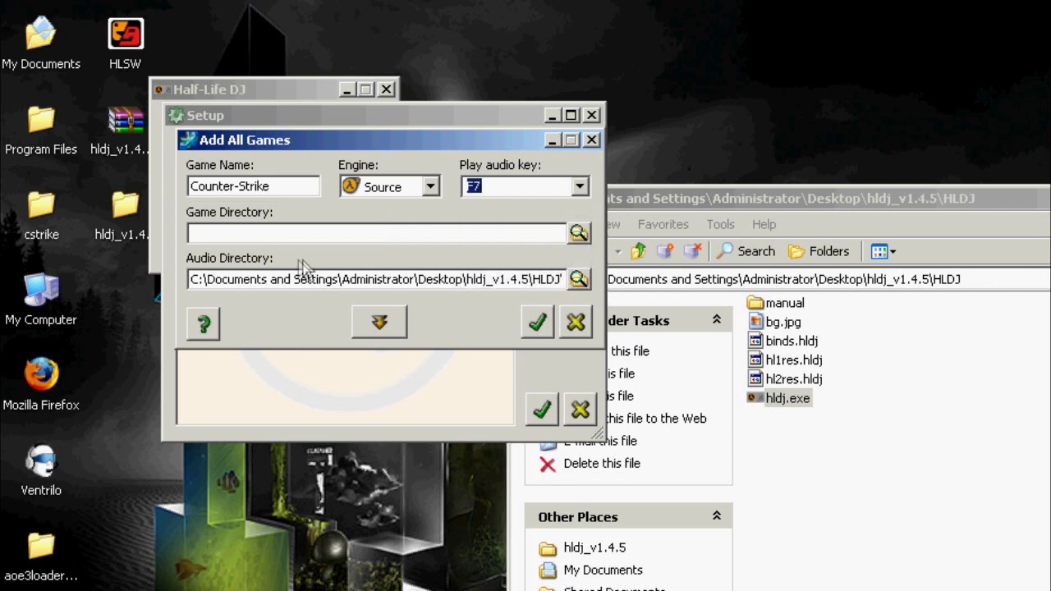
left_click(491, 238)
key("Tab")
key("space")
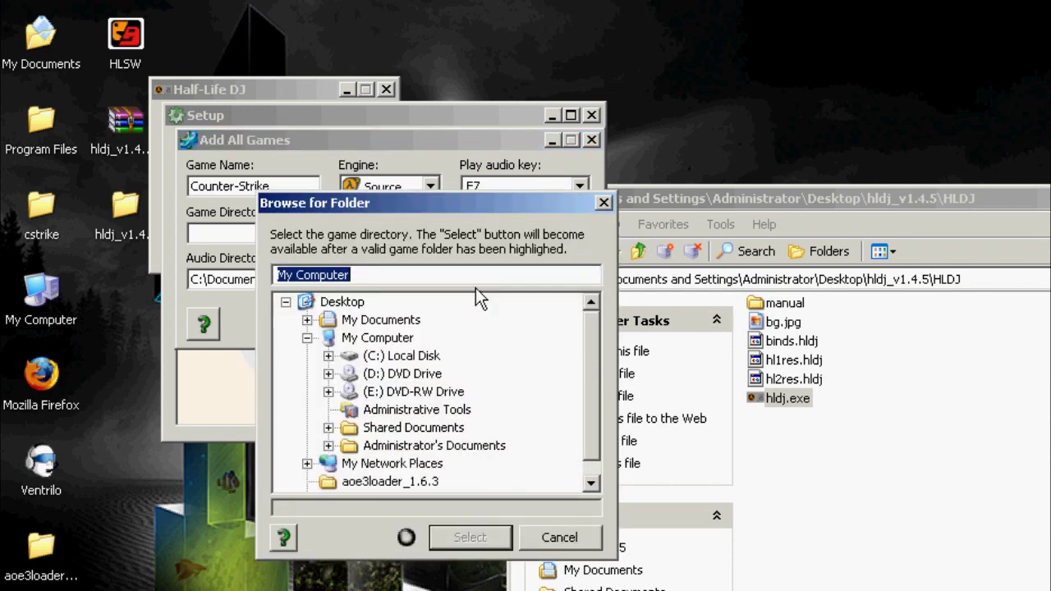
- Expand C:\Program Files\Steam\steamapps in the folder browser
left_click(327, 357)
scroll(343, 443, "down", 1)
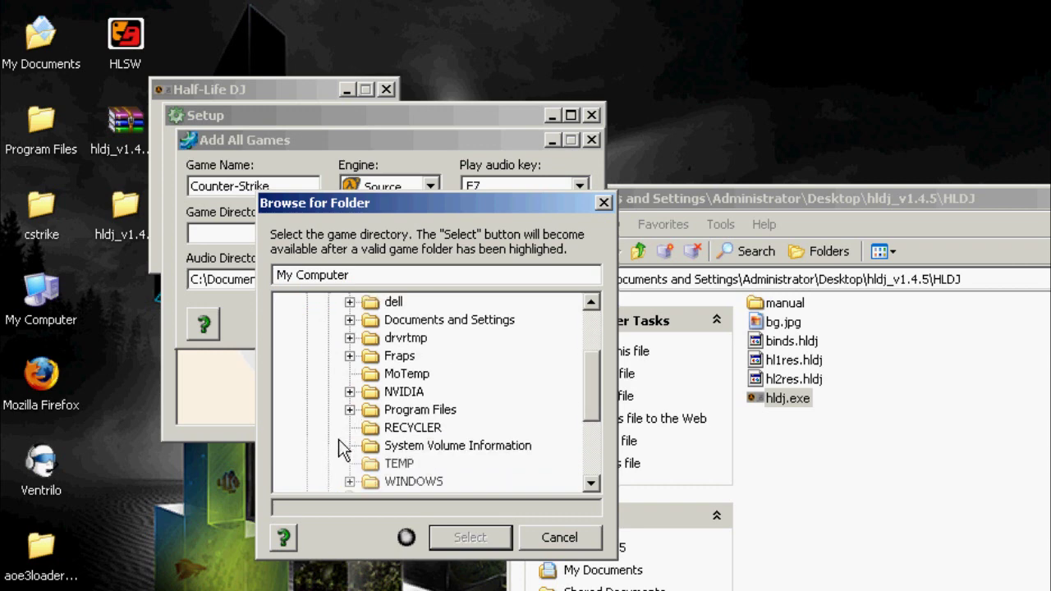
left_click(349, 410)
scroll(371, 435, "down", 13)
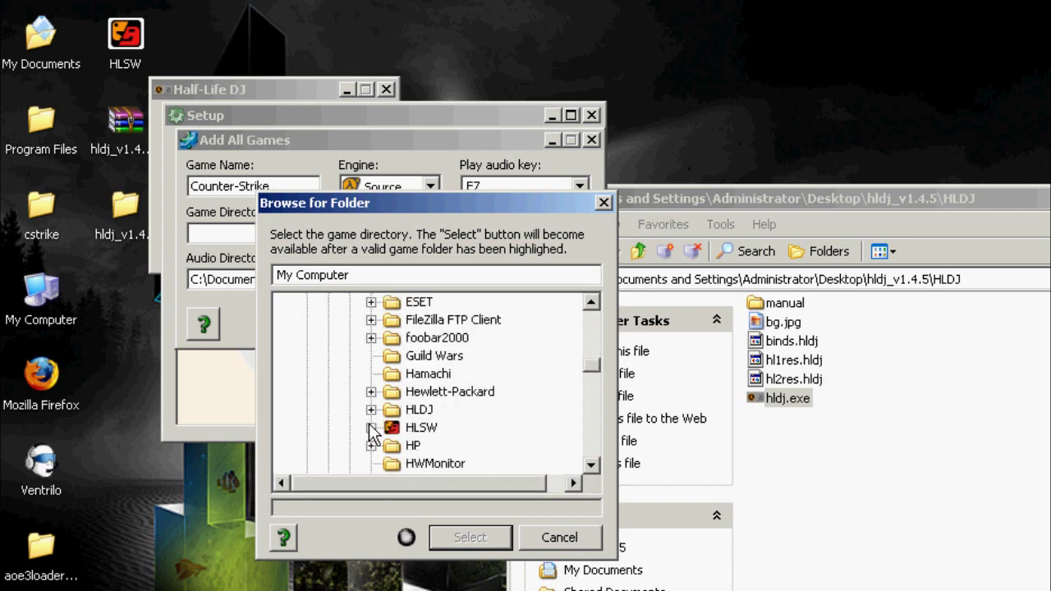
scroll(371, 431, "down", 3)
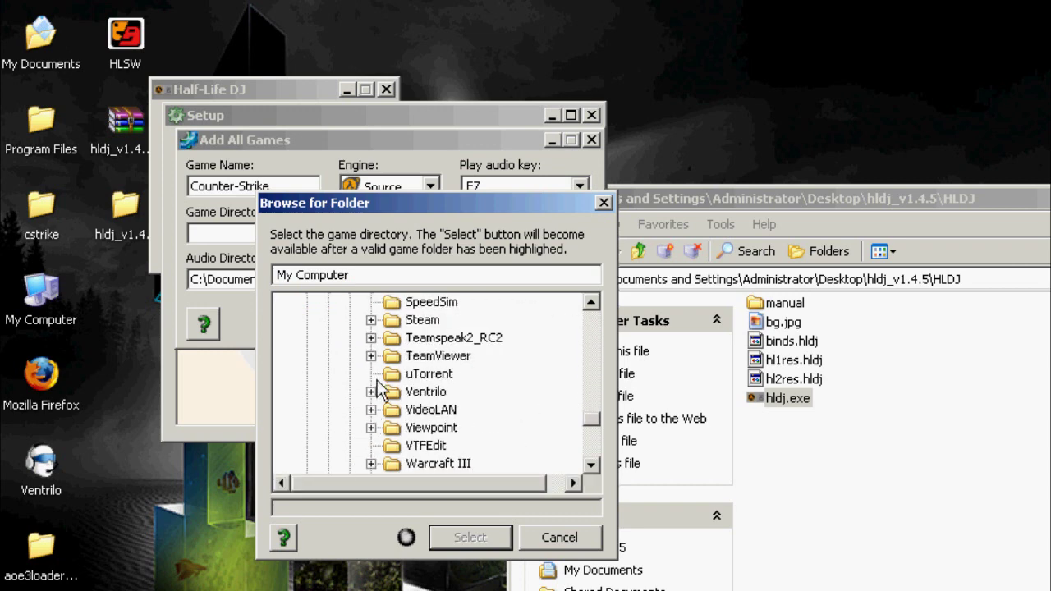
left_click(371, 322)
scroll(447, 394, "down", 2)
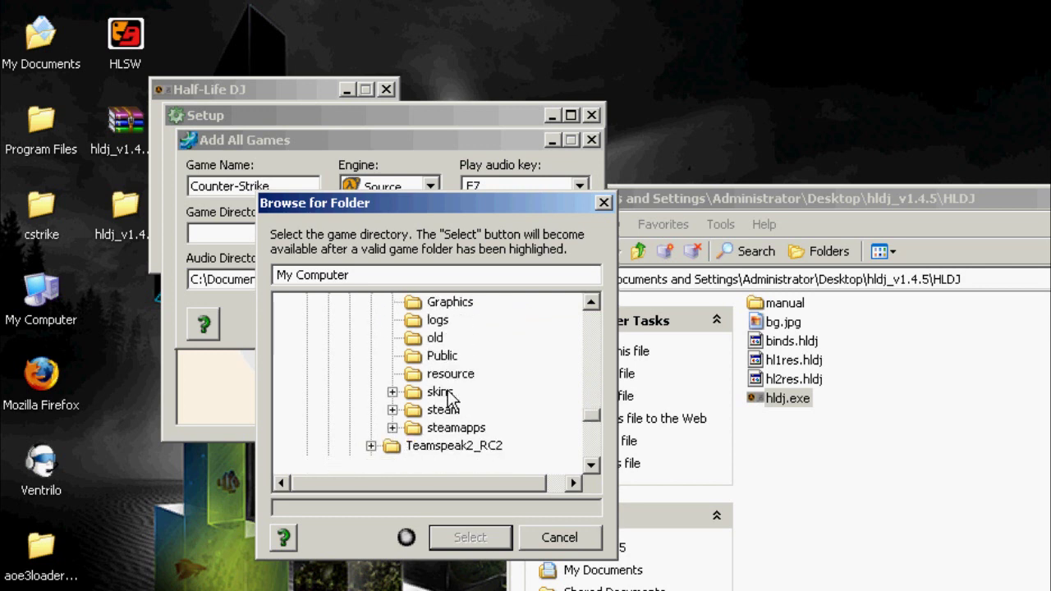
left_click(392, 428)
- Select cstrike under the account's counter-strike source folder as the game directory
scroll(398, 419, "down", 2)
left_click(414, 356)
scroll(458, 357, "down", 2)
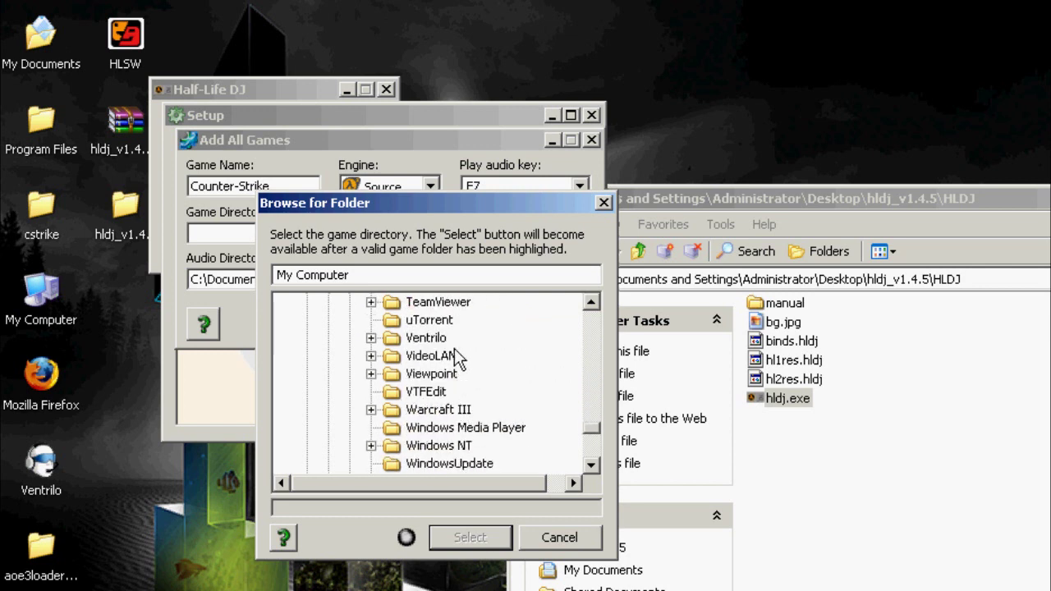
scroll(458, 345, "up", 1)
left_click(435, 320)
left_click(491, 355)
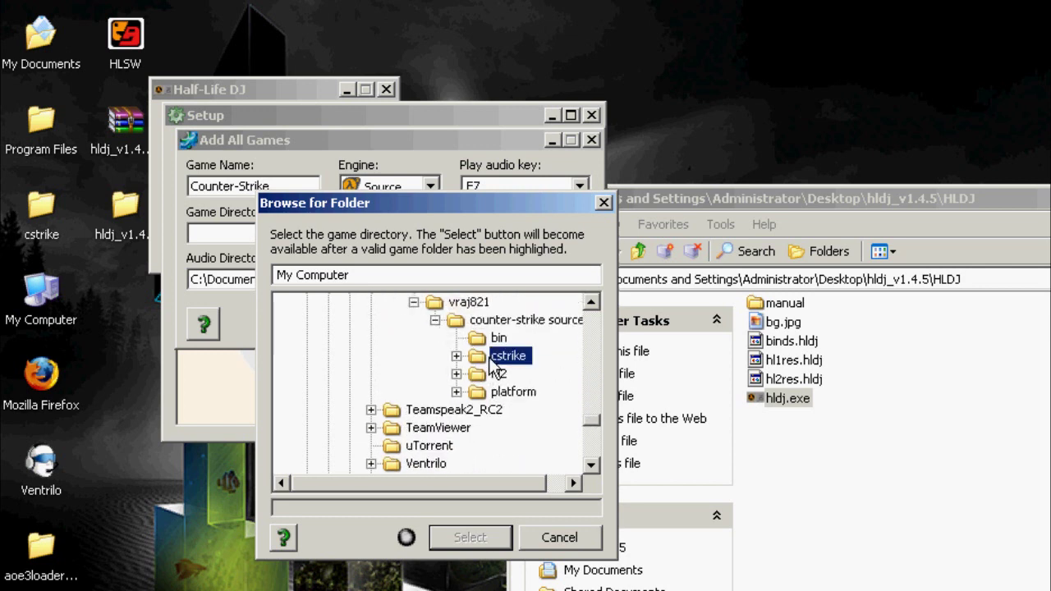
left_click(469, 537)
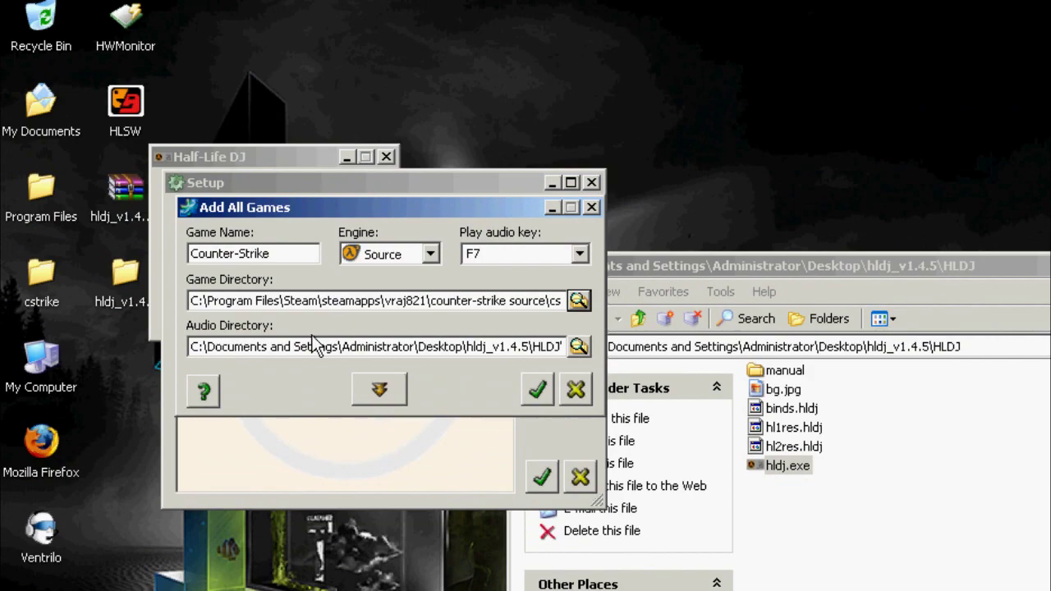
- In My Documents, make a new folder named HLDJ-1 and open it
double_click(47, 126)
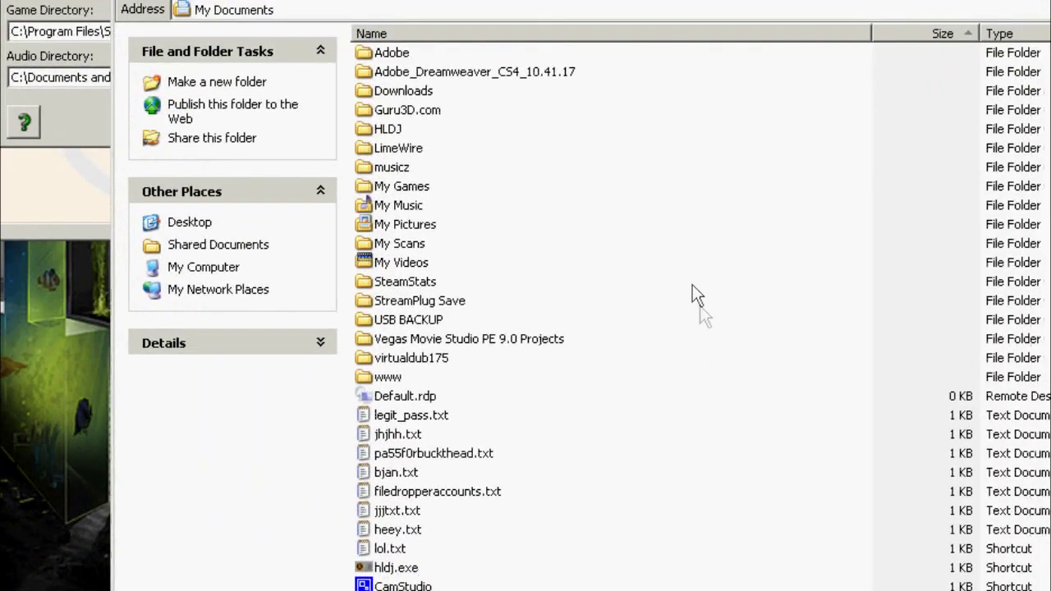
right_click(692, 284)
mouse_move(784, 468)
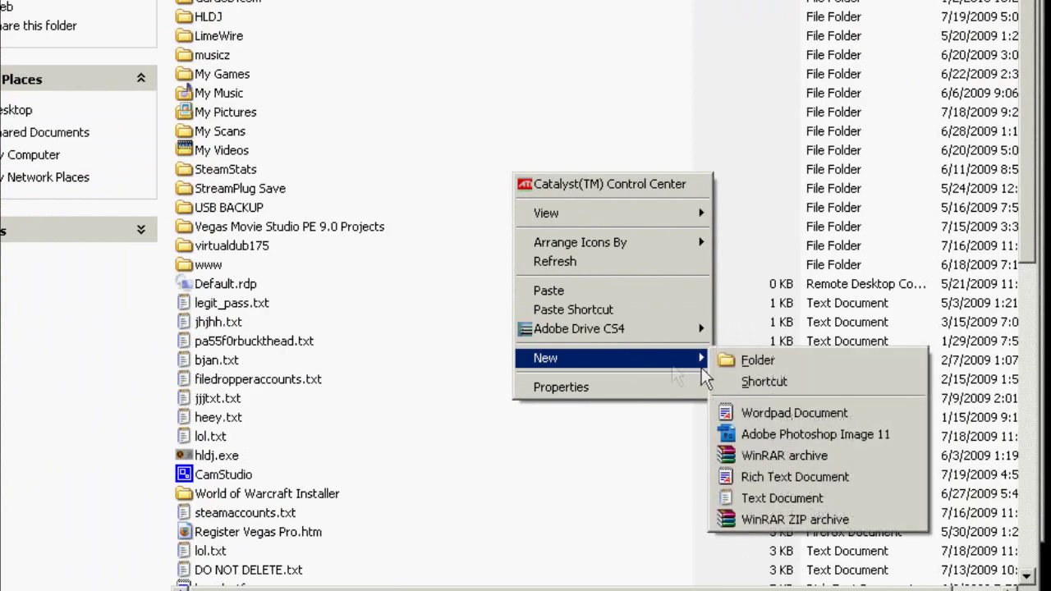
left_click(758, 359)
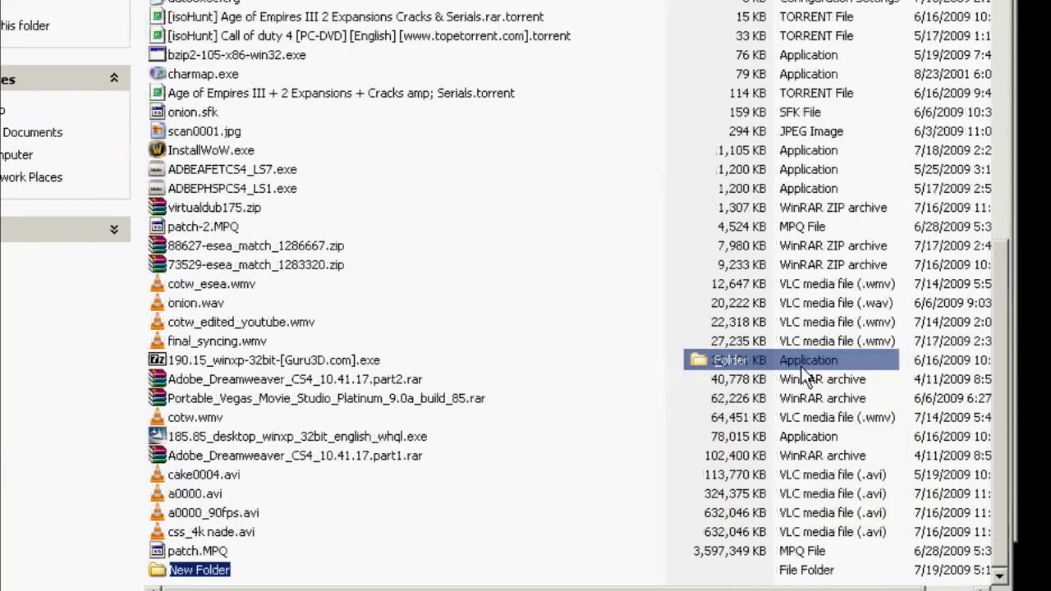
type("HLDJ-1")
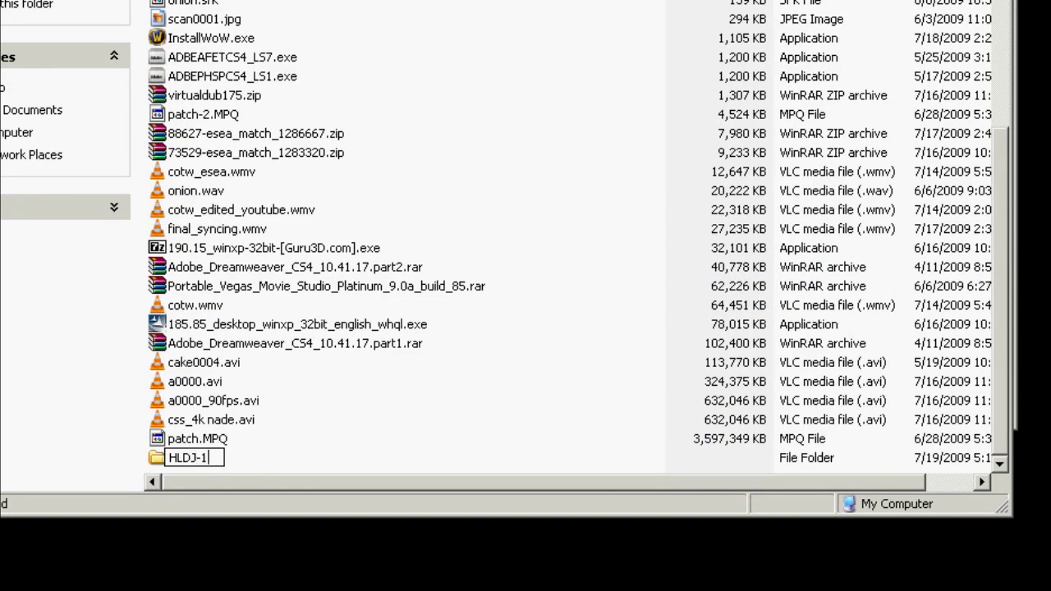
key("Return")
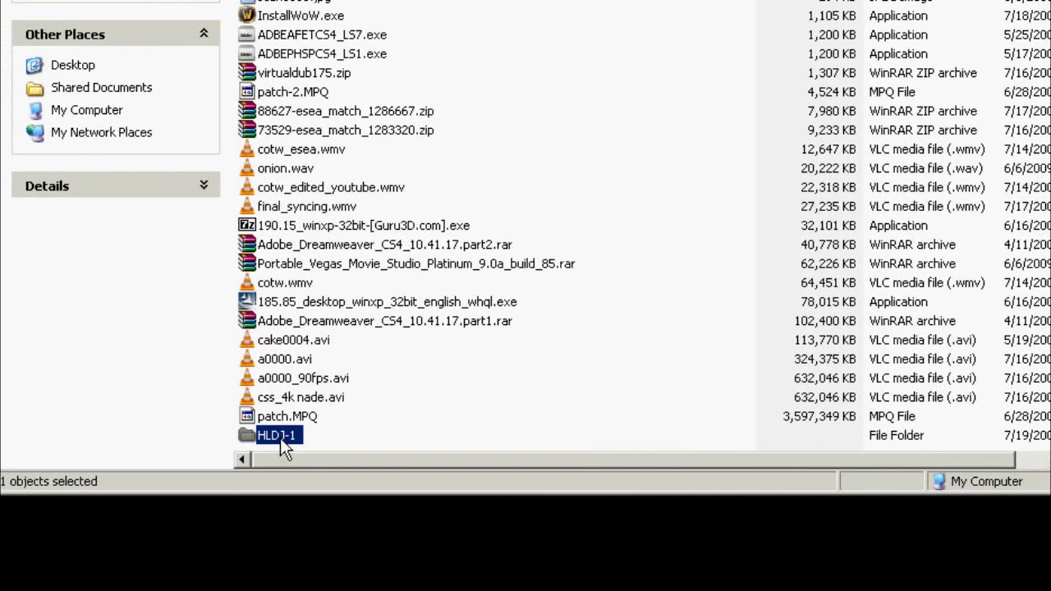
double_click(190, 462)
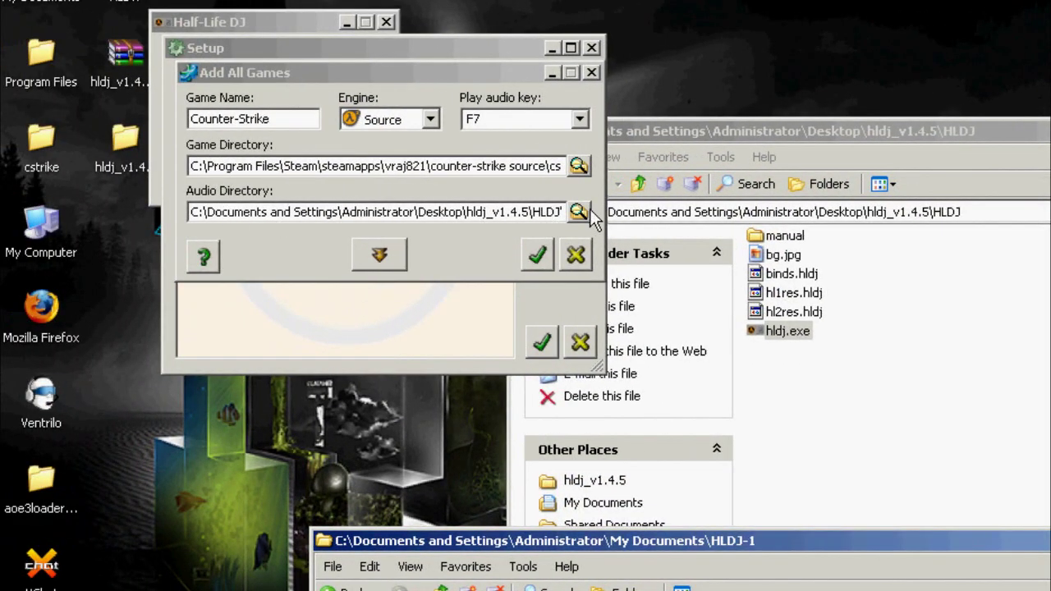
- Set the audio directory to My Documents\HLDJ-1
left_click(588, 211)
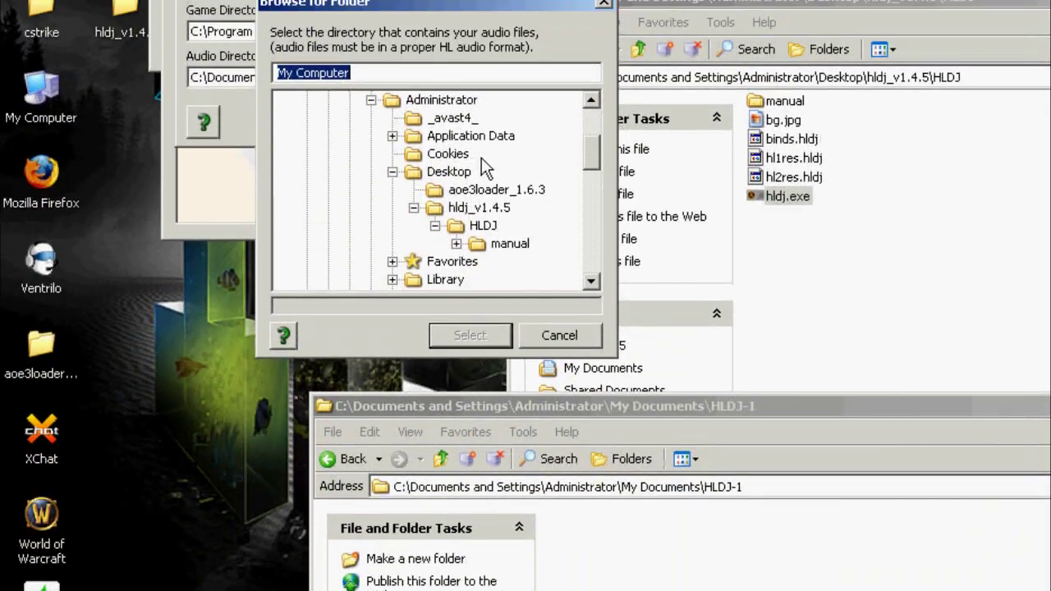
scroll(579, 151, "up", 3)
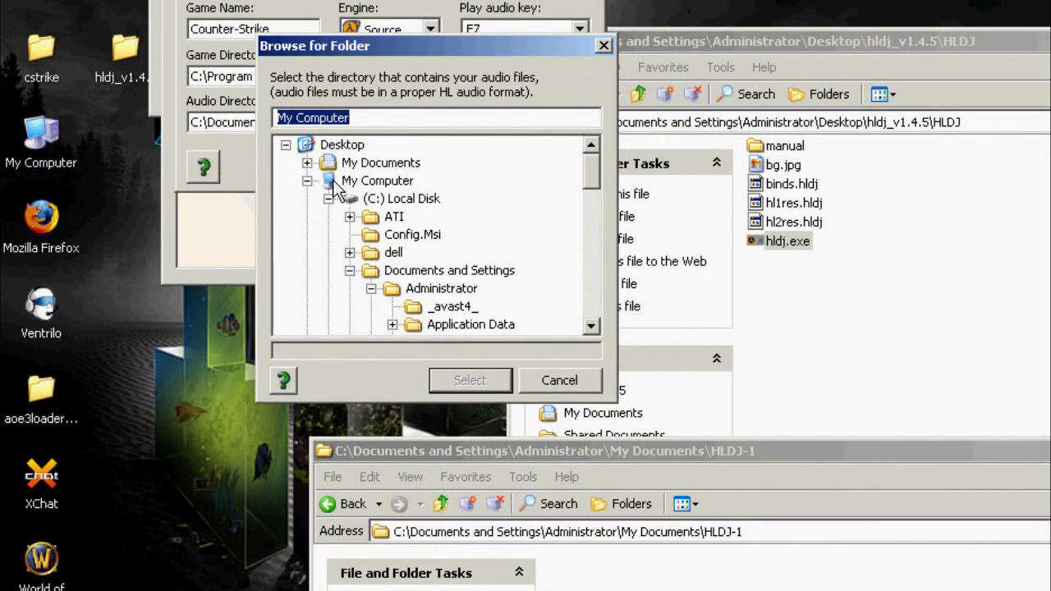
left_click(306, 163)
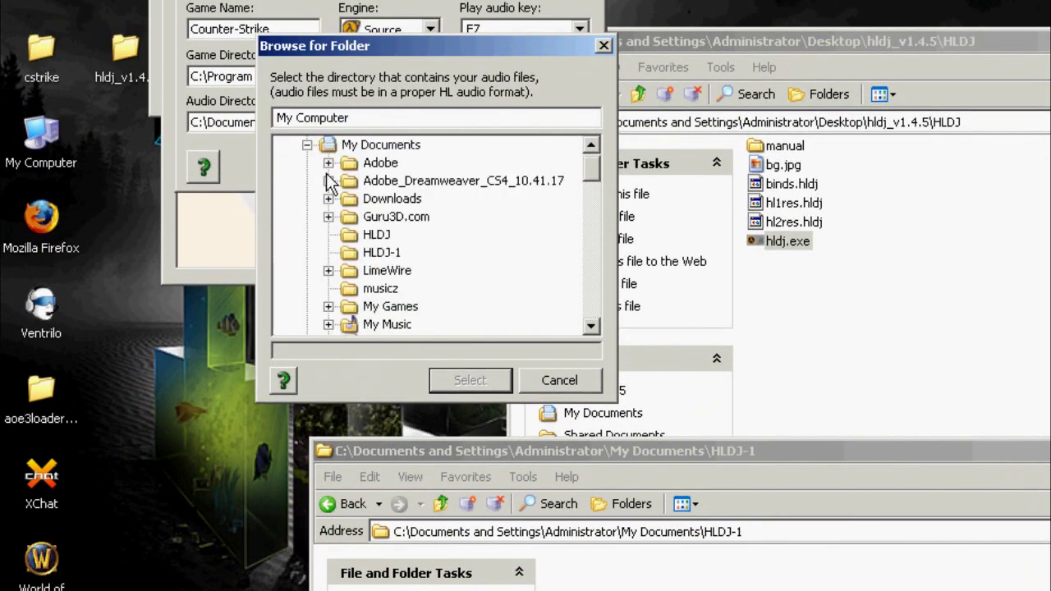
scroll(408, 256, "down", 4)
scroll(408, 256, "up", 2)
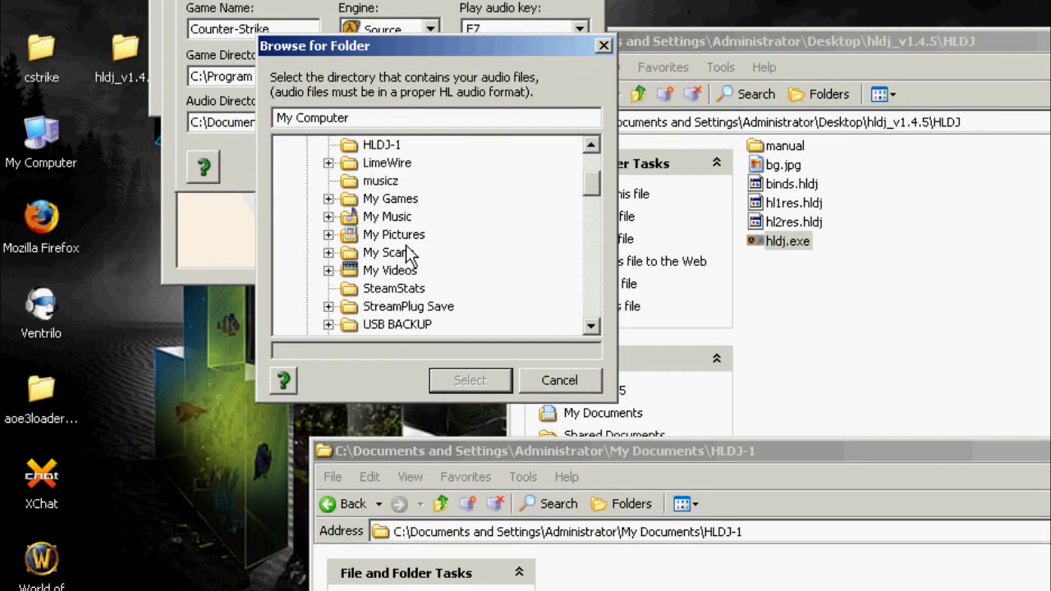
left_click(386, 147)
left_click(471, 379)
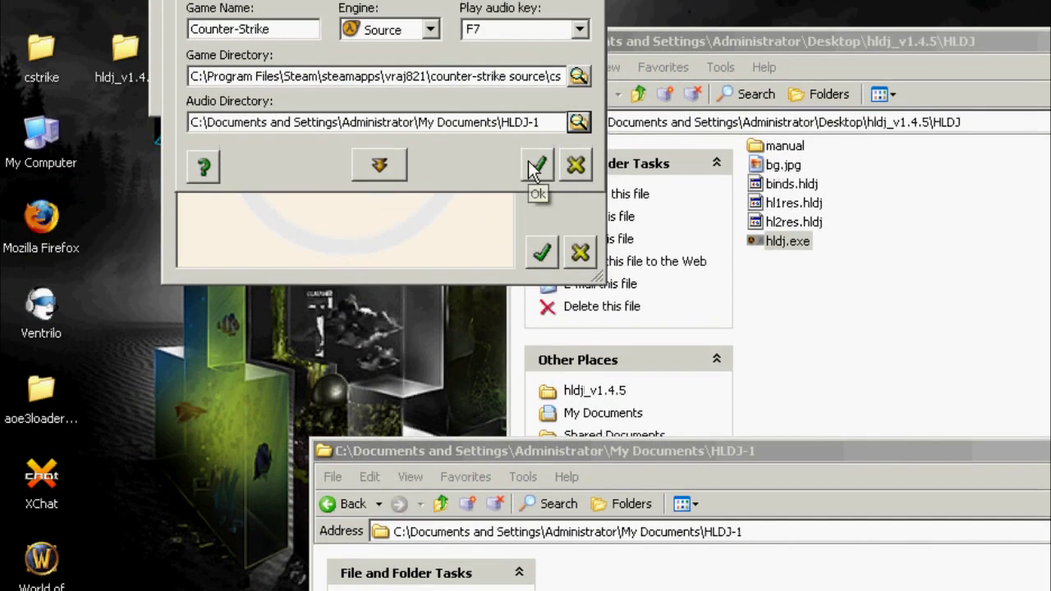
- Save the Counter-Strike profile, dismiss the results summary and accept the recommended options
left_click(537, 143)
left_click(750, 392)
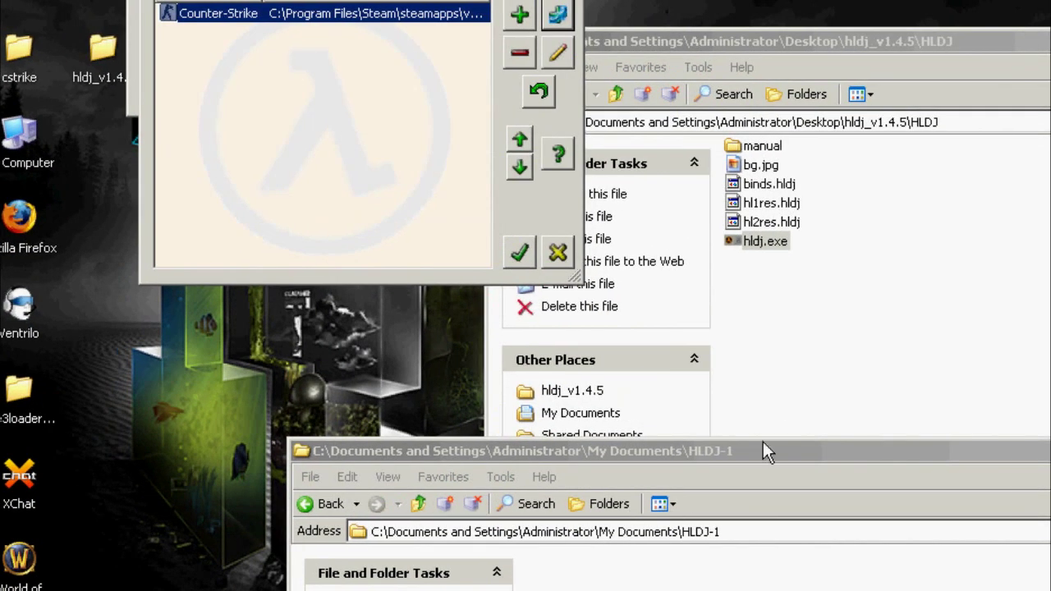
left_click(526, 259)
left_click(256, 90)
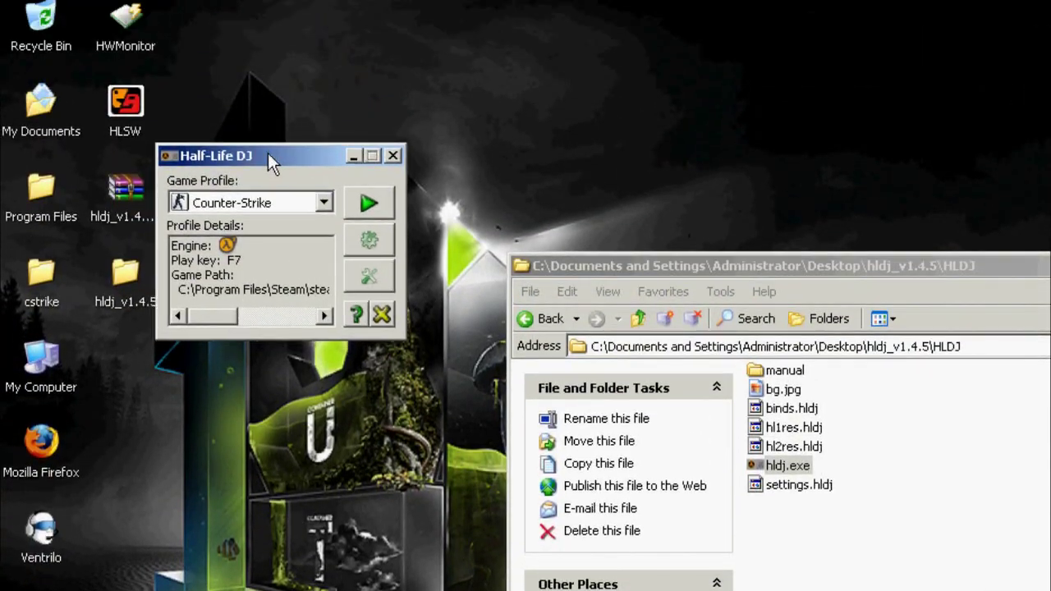
- Move Half-Life DJ aside, close the hldj_v1.4.5 window, and open My Documents\musicz
left_click_drag(271, 3, 498, 0)
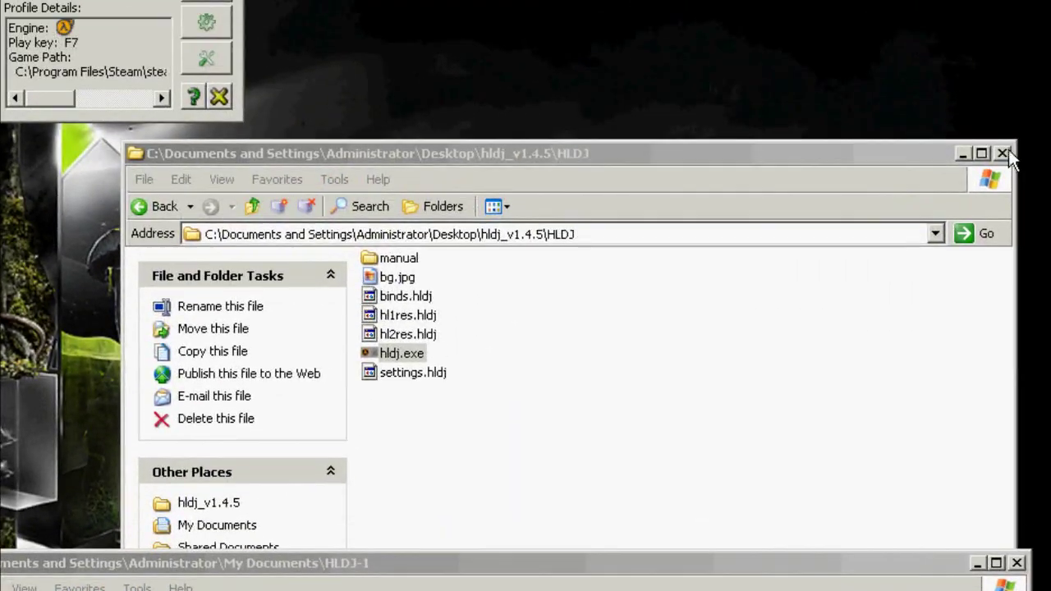
left_click(1004, 153)
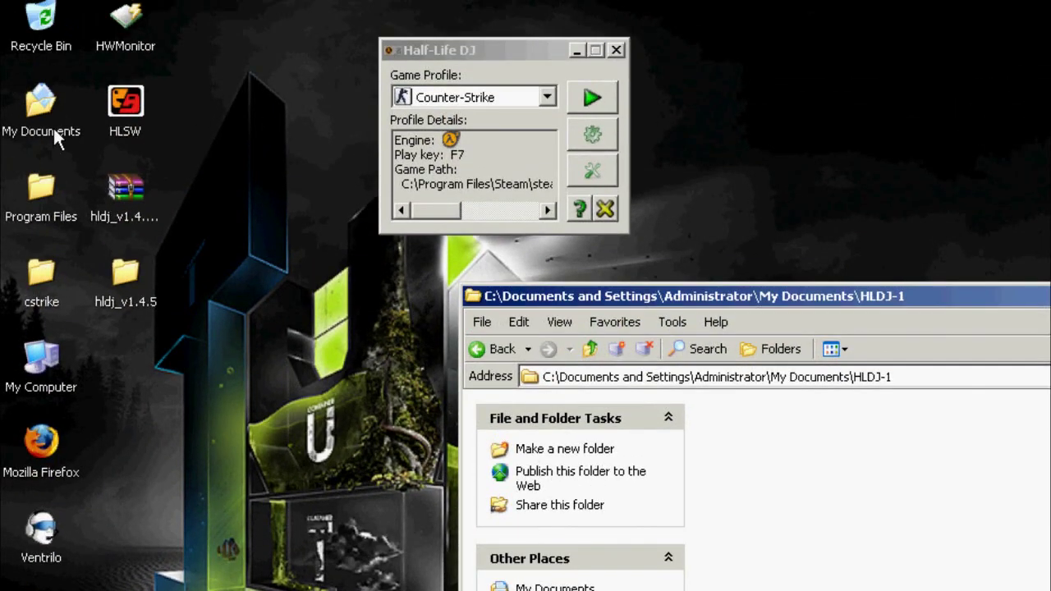
double_click(41, 72)
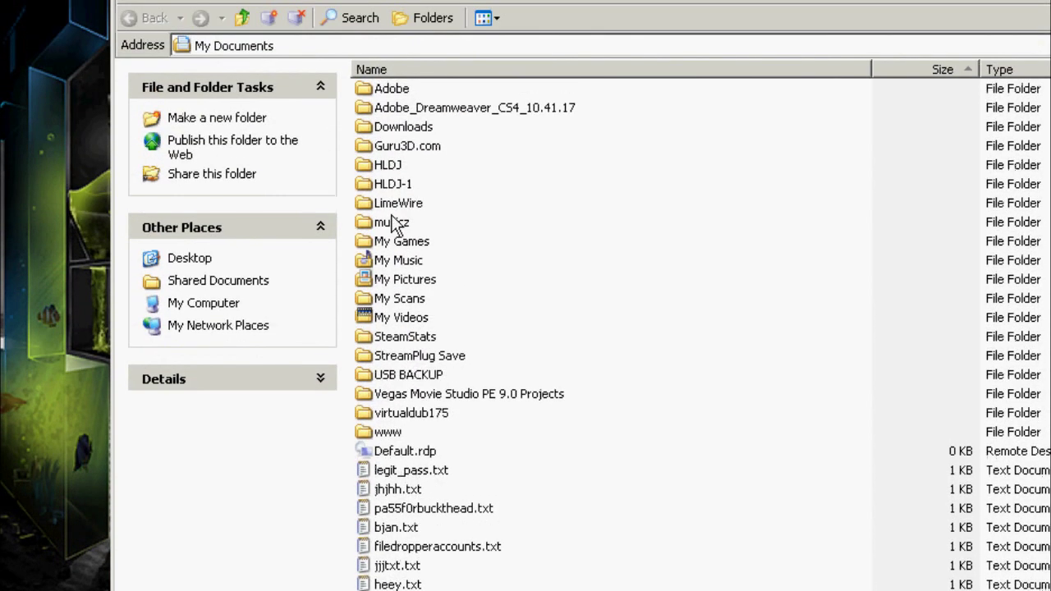
double_click(393, 133)
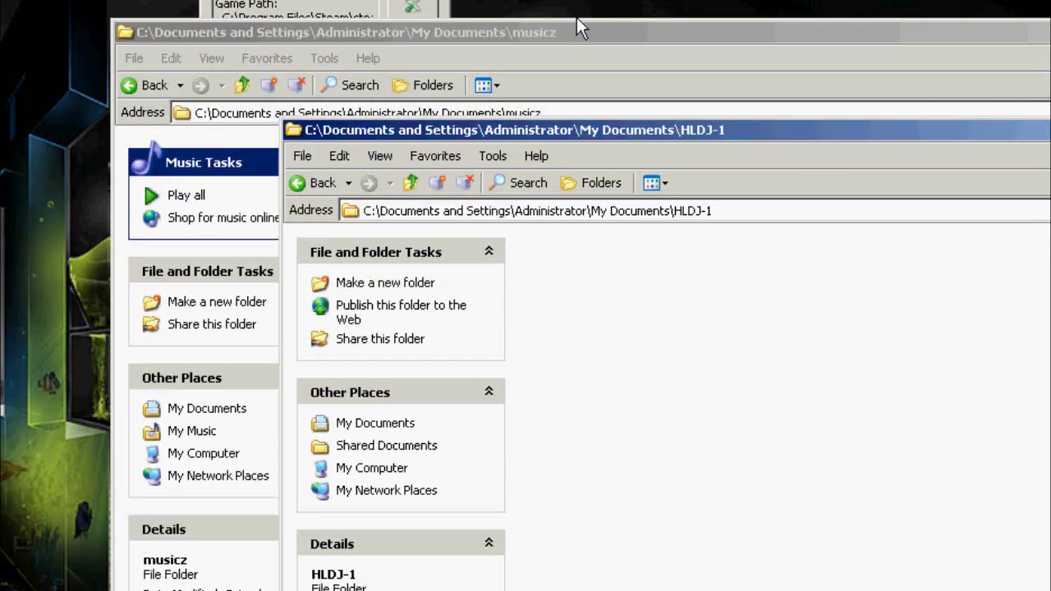
- Drag tetris.wav from musicz into the HLDJ-1 window and close the musicz window
left_click_drag(580, 28, 49, 148)
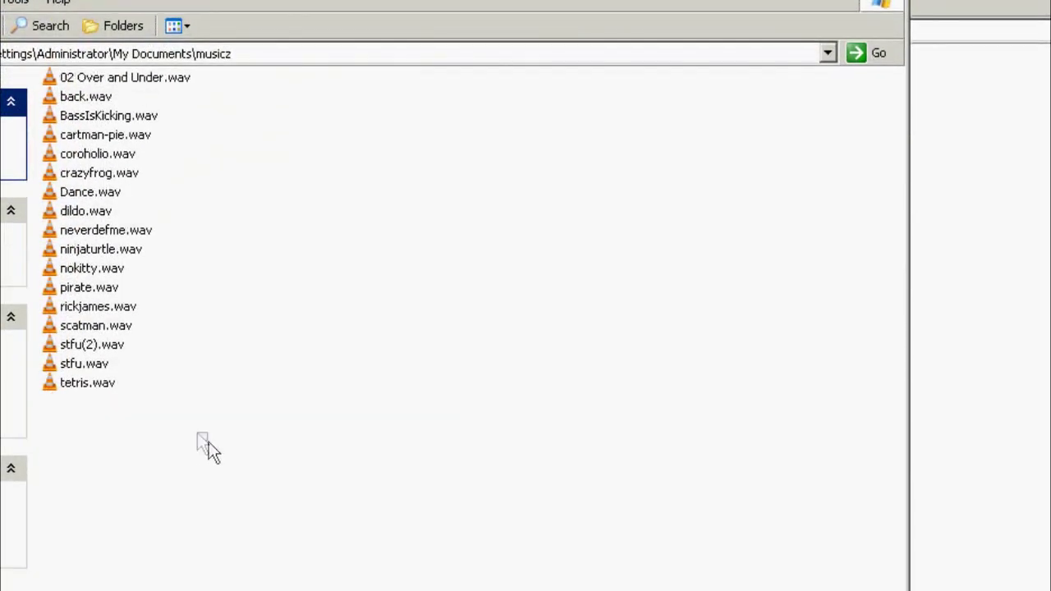
left_click_drag(208, 448, 164, 216)
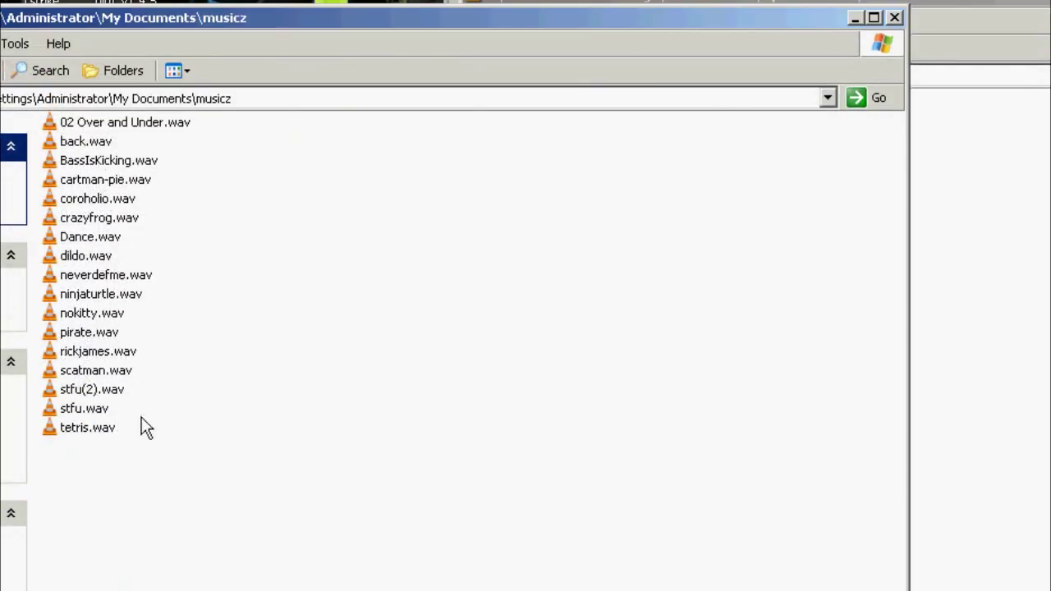
left_click_drag(85, 430, 1046, 361)
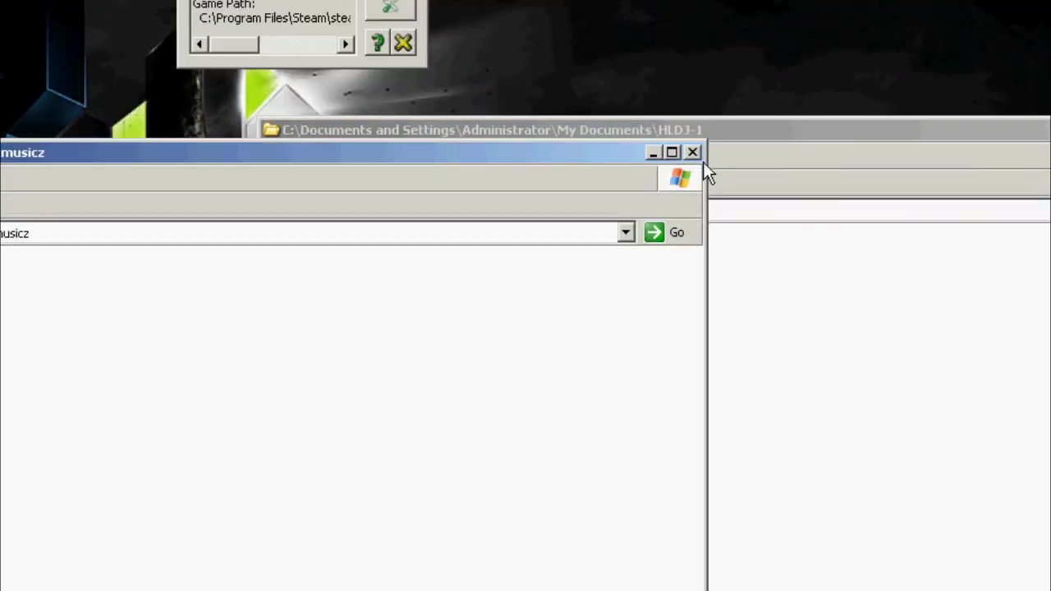
left_click(696, 154)
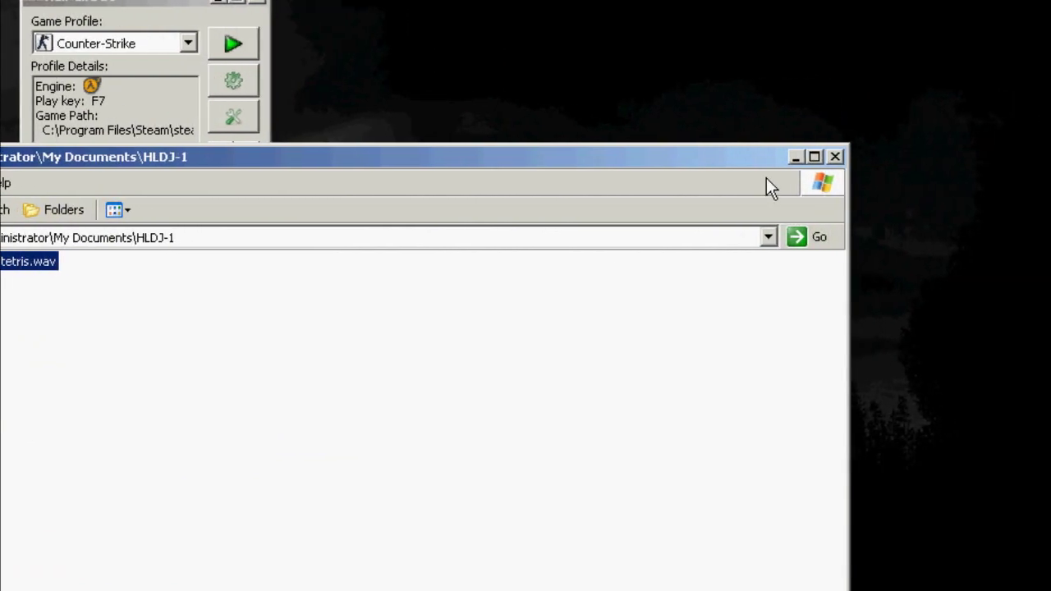
- Close the HLDJ-1 Explorer window
left_click(809, 157)
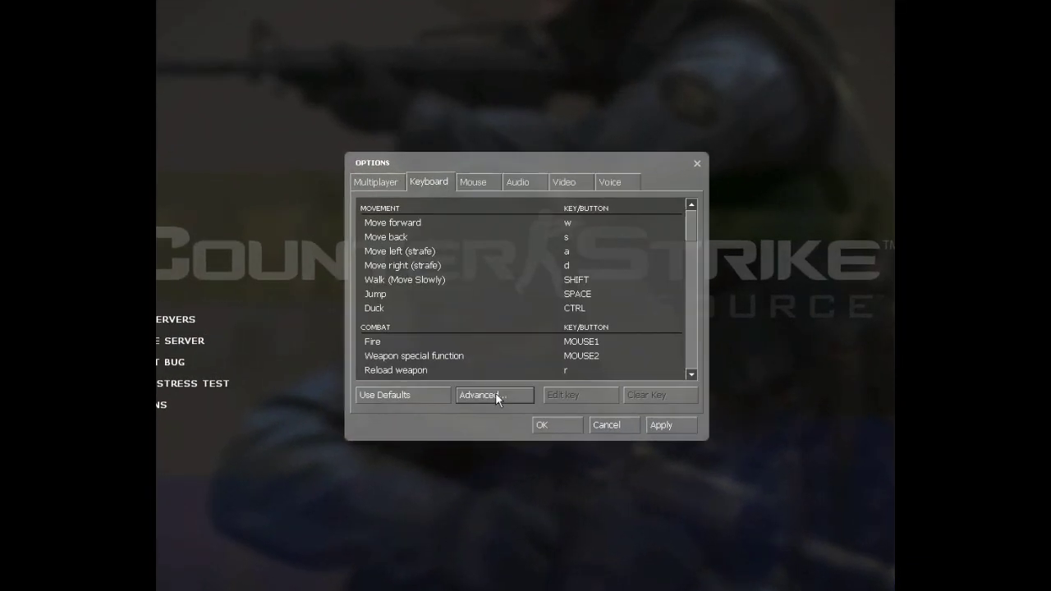
- Turn on Enable developer console under Keyboard > Advanced and close Options
left_click(497, 388)
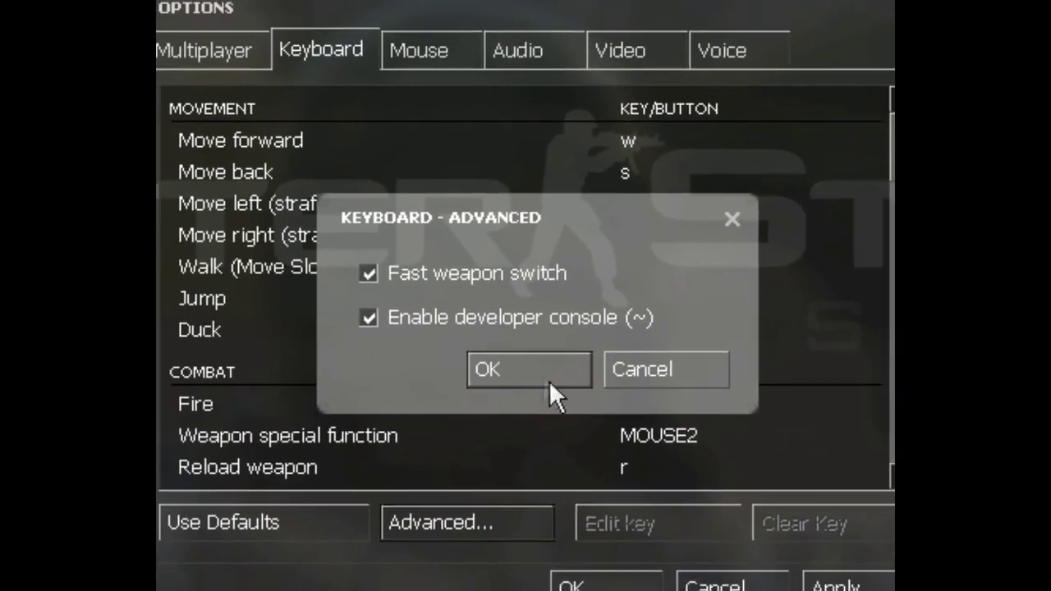
left_click(556, 393)
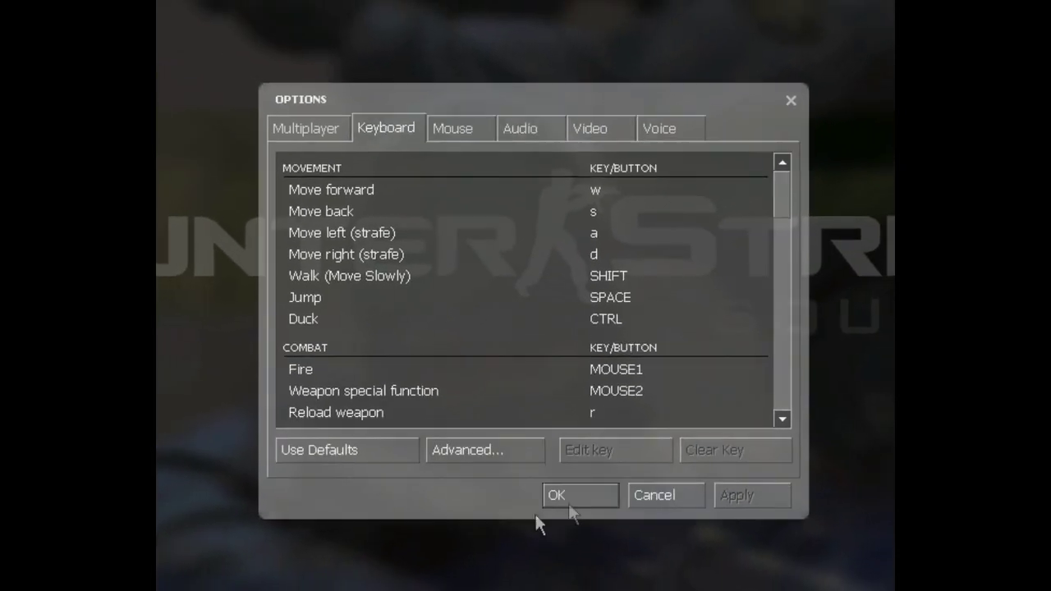
left_click(569, 502)
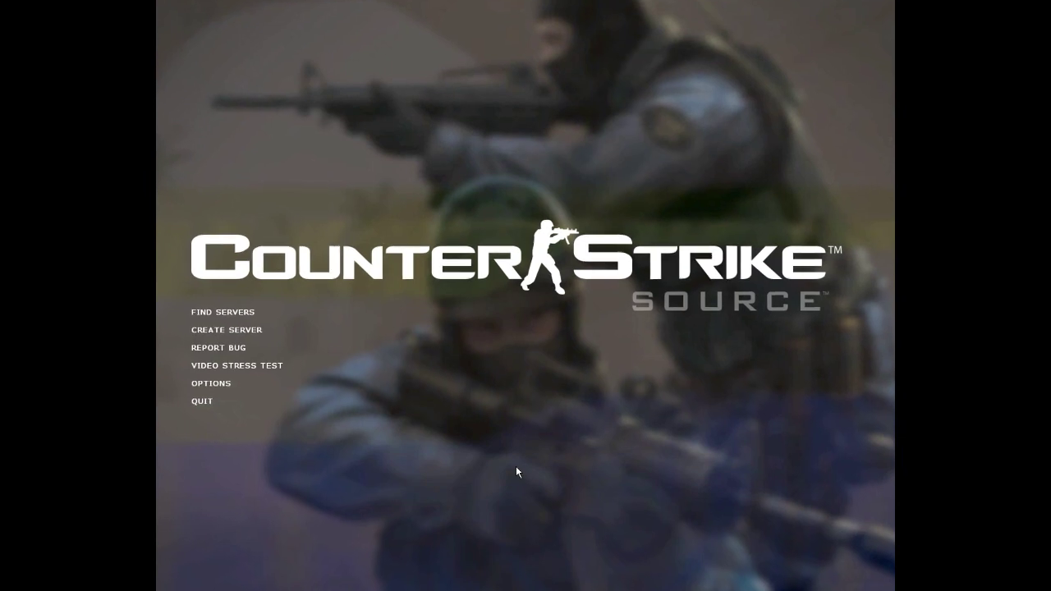
- In the developer console, clear the output and load HLDJ track 3, tetris
key("grave")
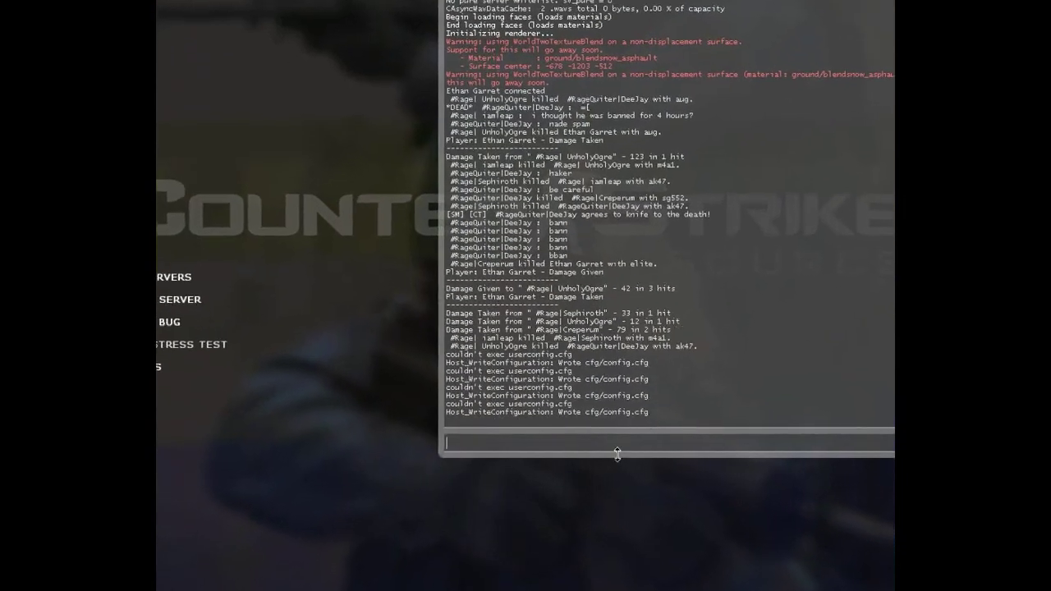
type("clear")
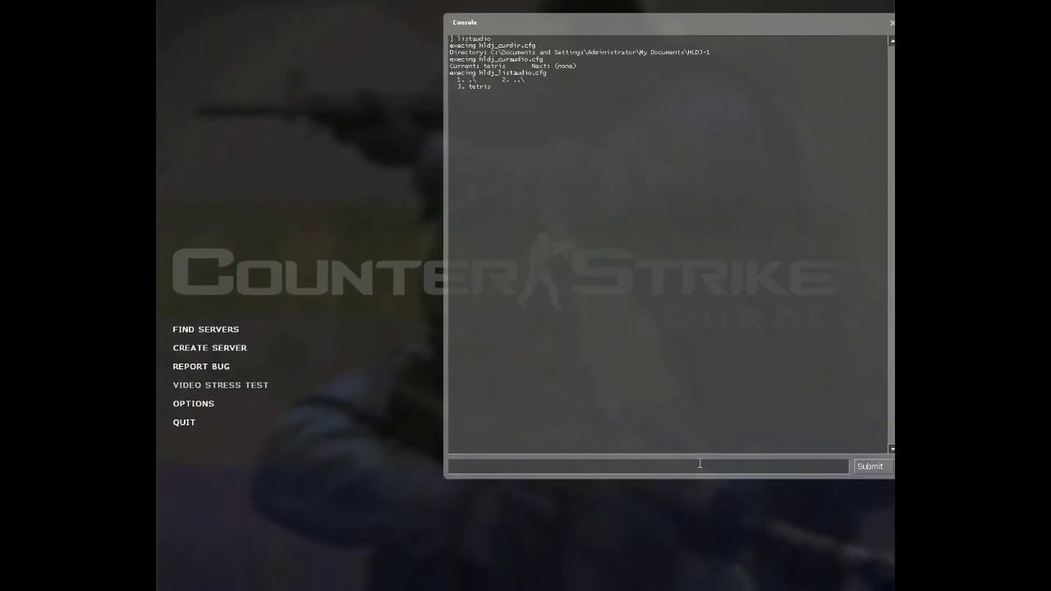
type("3")
key("Return")
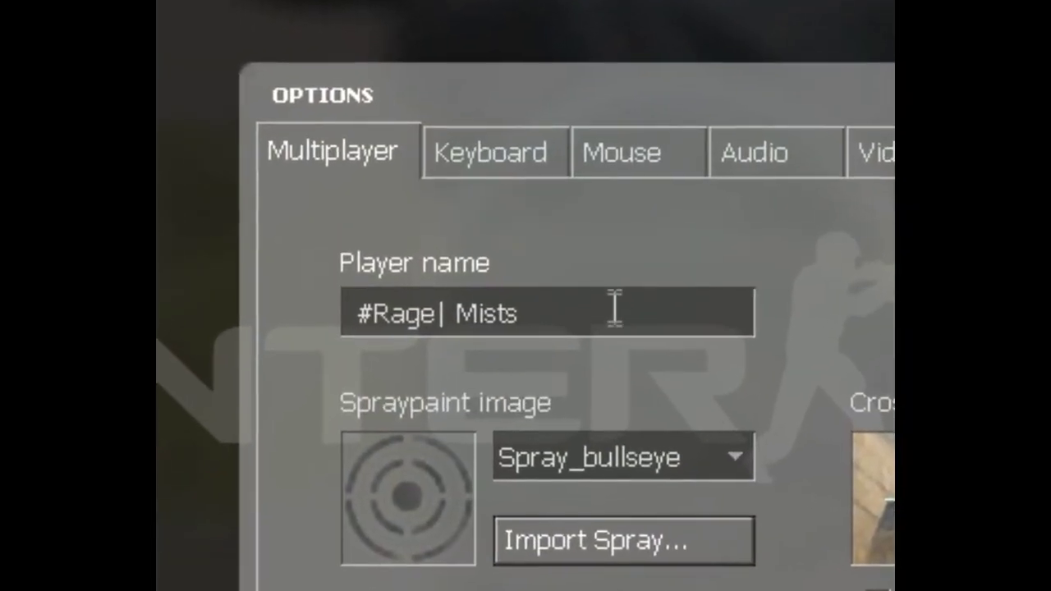
- Replace the current Multiplayer player name with a new player name
left_click_drag(601, 304, 353, 306)
type("Et")
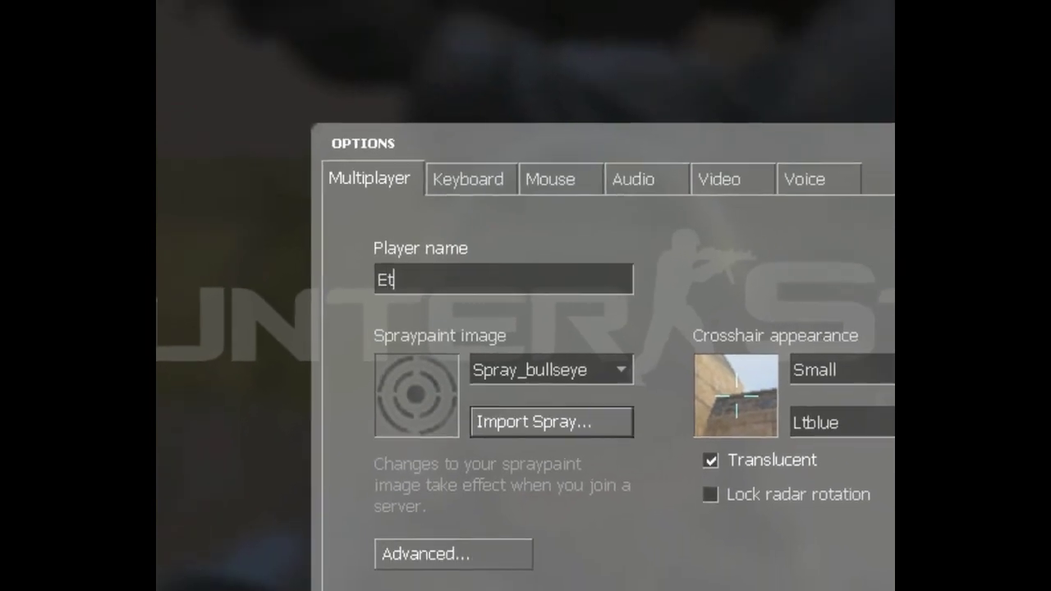
type("han Garret")
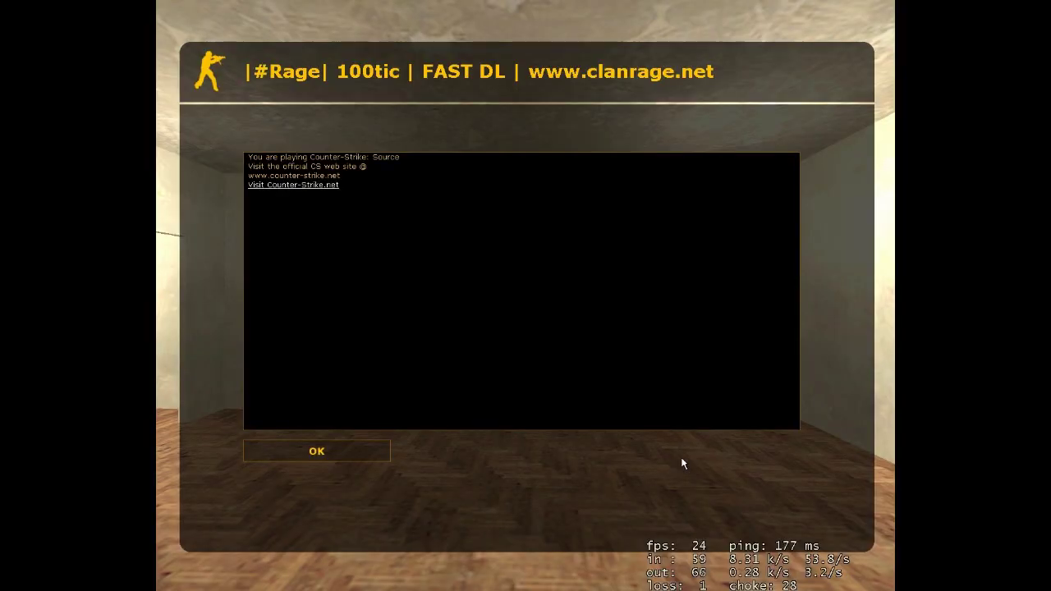
- Dismiss the server welcome message, auto-assign a team, and pick a class to spawn
left_click(351, 460)
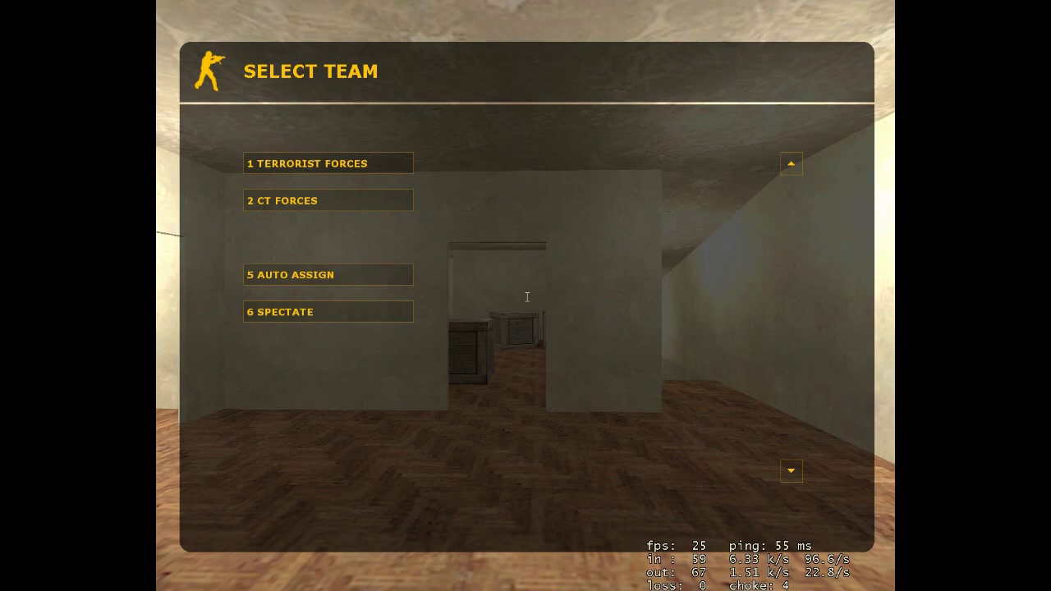
left_click(330, 273)
left_click(359, 238)
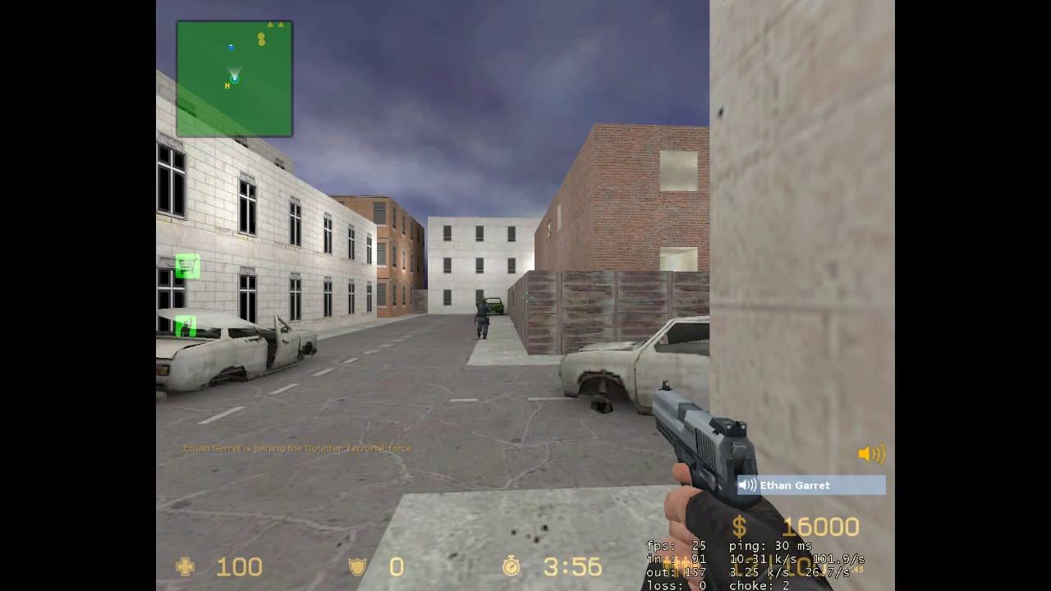
- Reload, climb the building's stairs to the upper room, and shoot the enemy there
key("r")
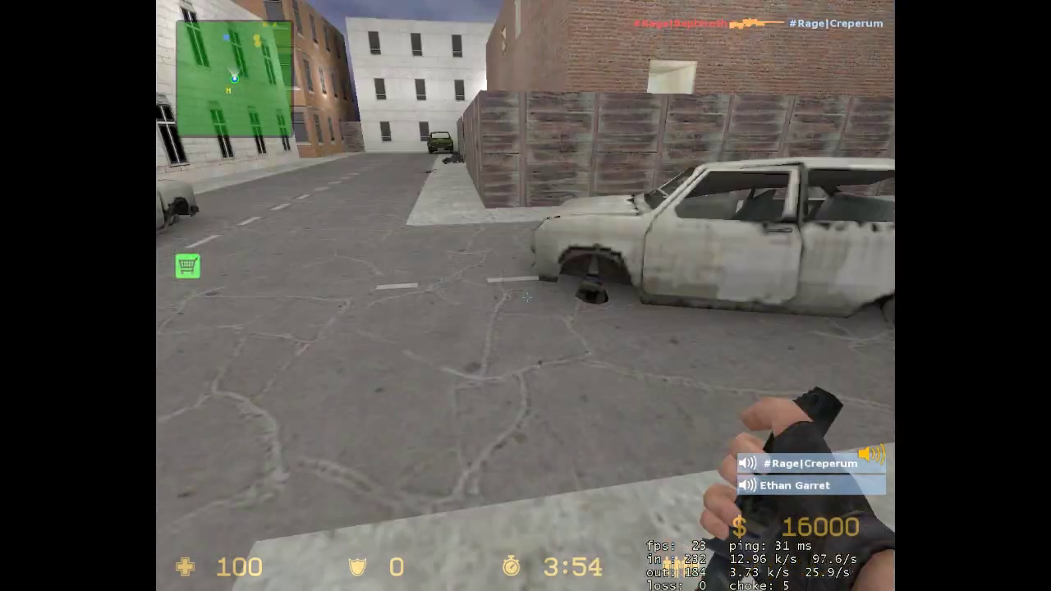
key("w")
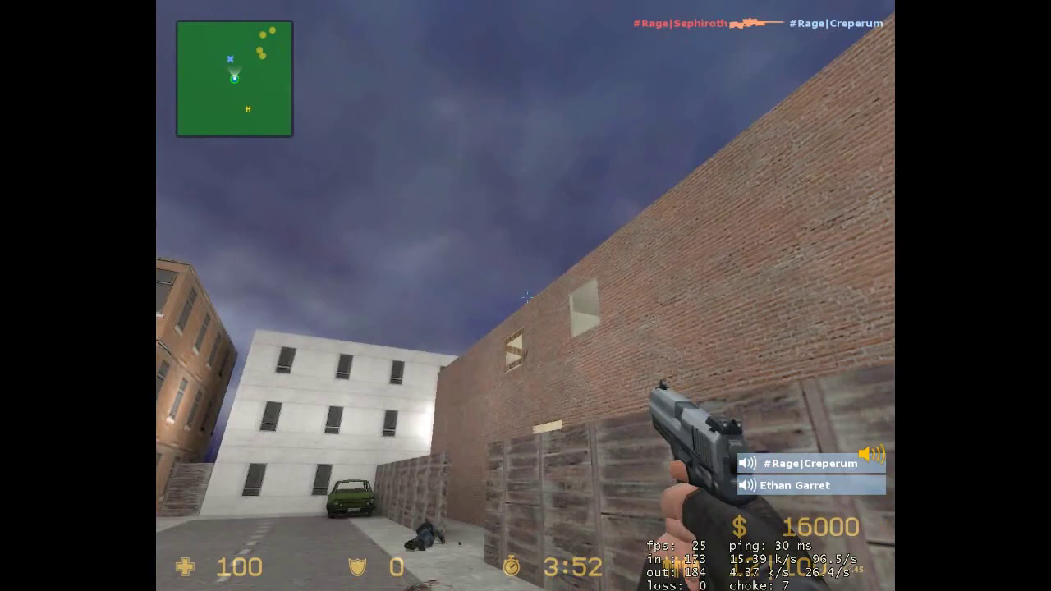
key("3")
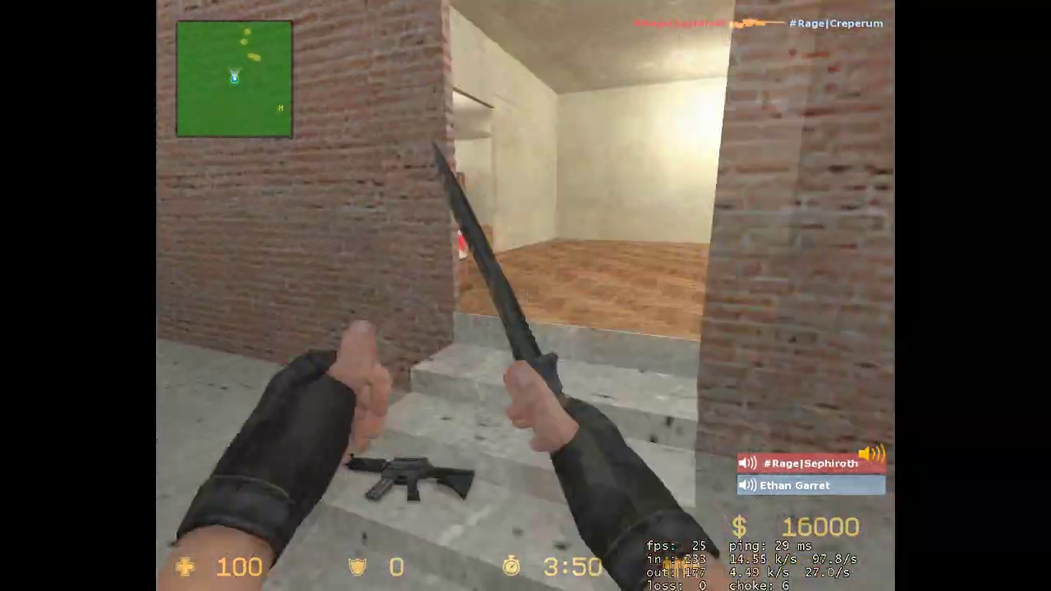
key("w")
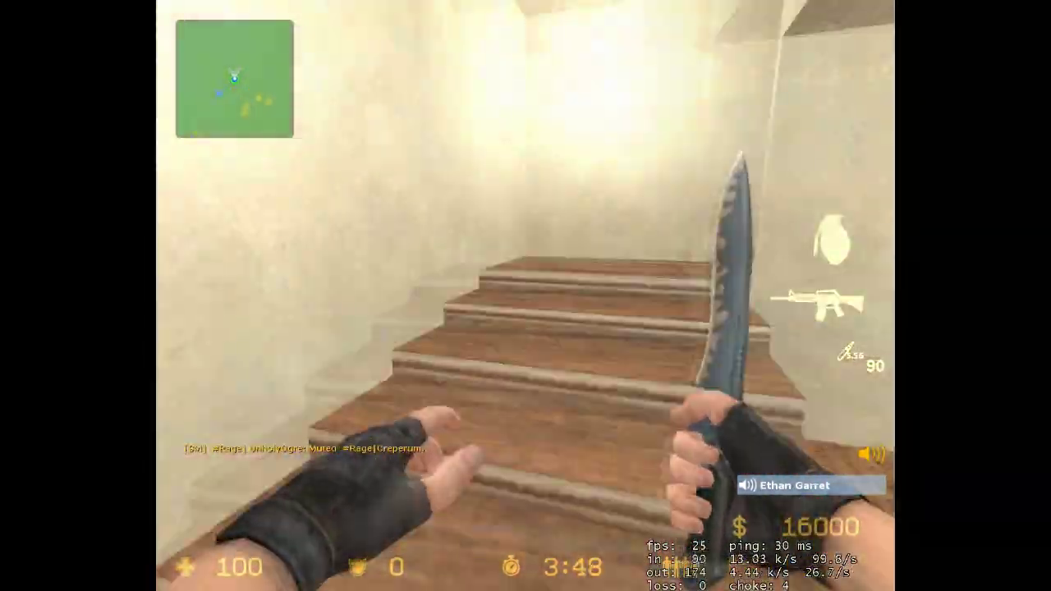
key("w")
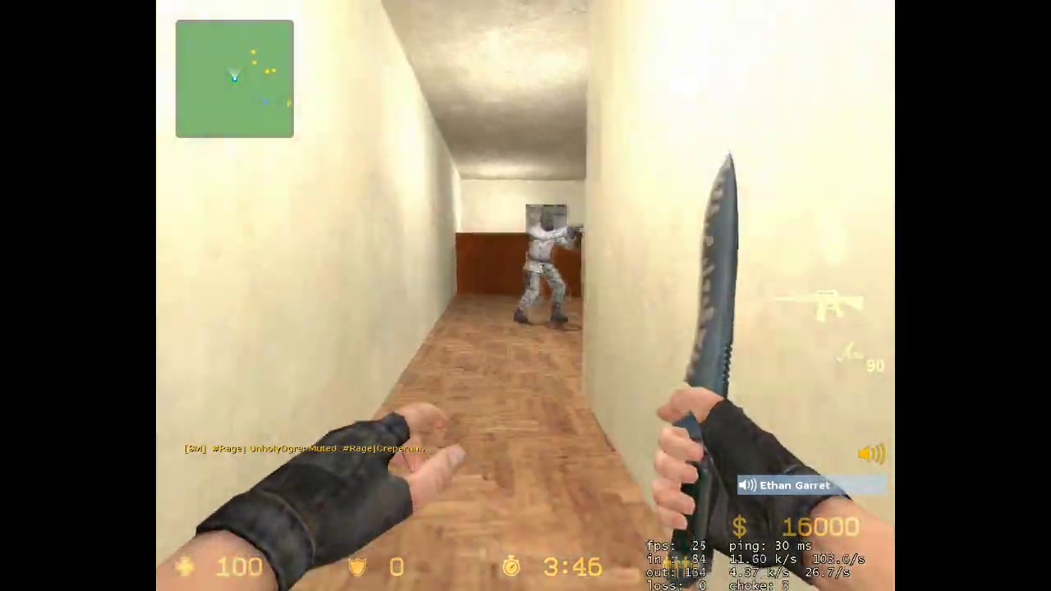
key("2")
left_click(525, 296)
- Shoot the enemy in the crate room, agree to the knife fight, and advance toward the opponent
key("w")
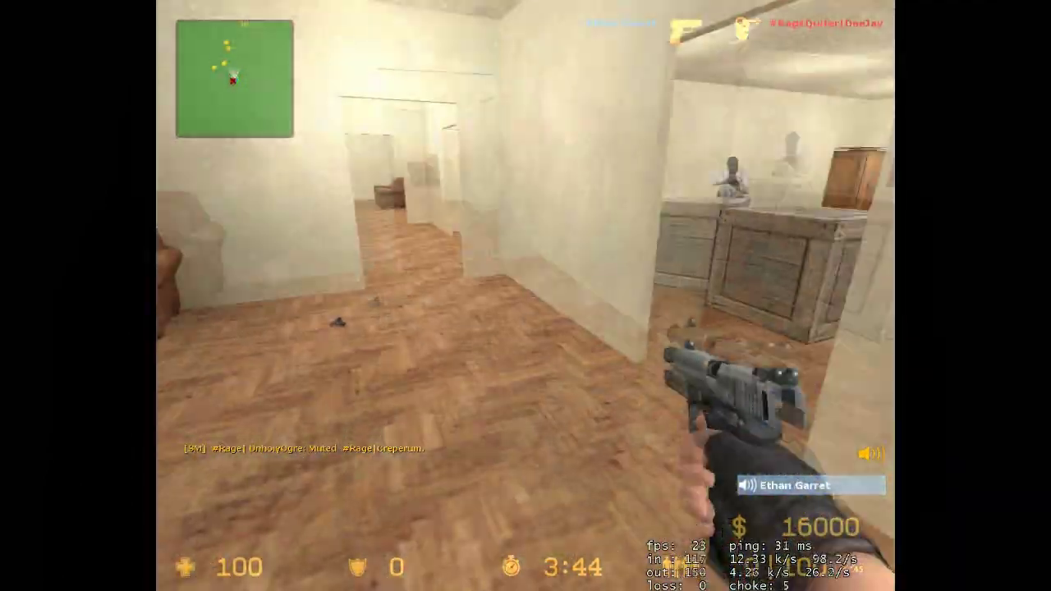
key("r")
key("w")
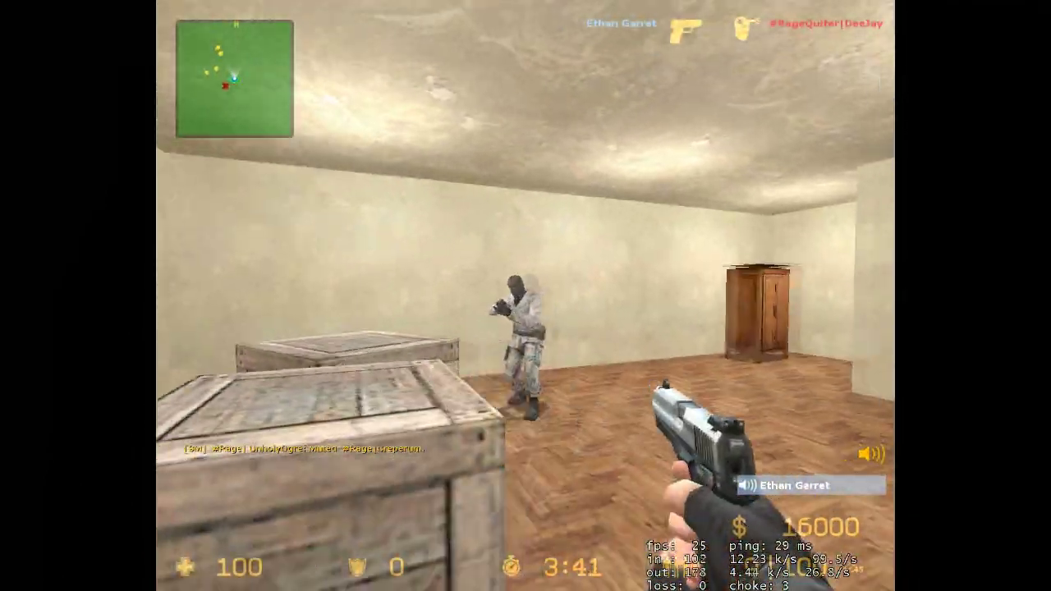
left_click(526, 295)
key("w")
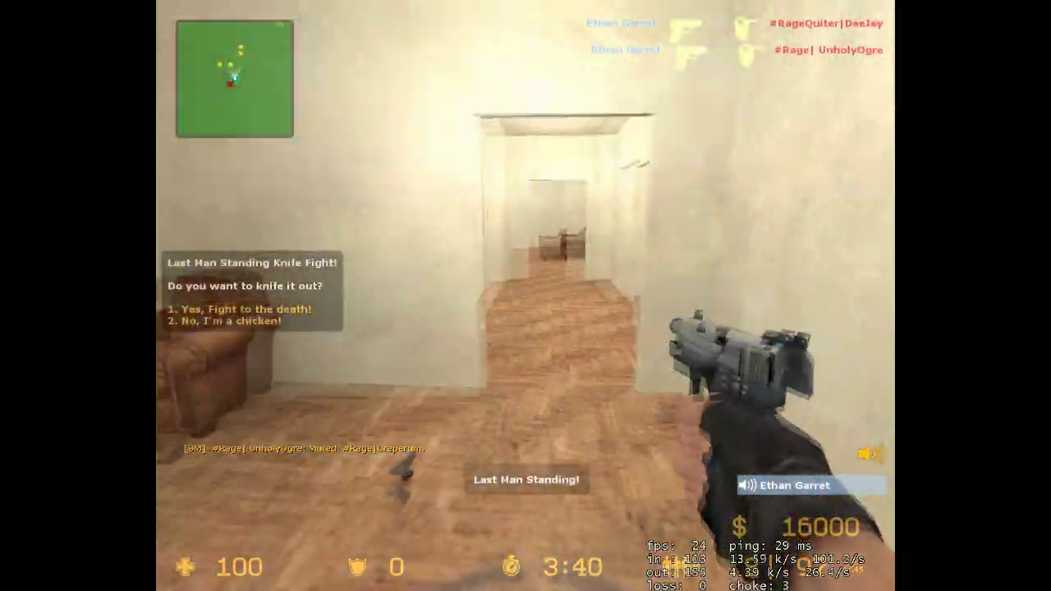
key("1")
key("w")
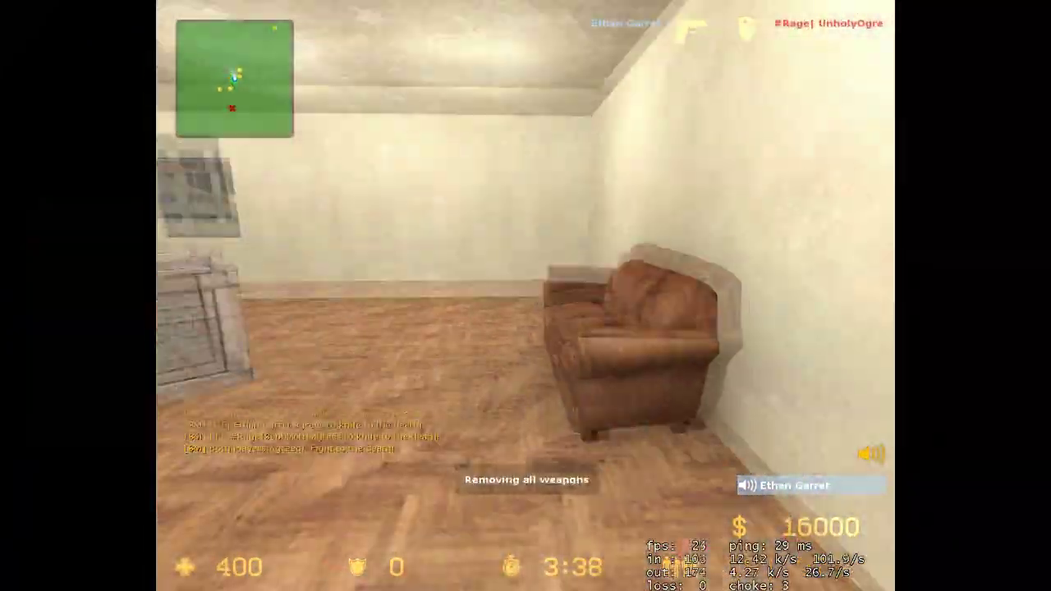
key("w")
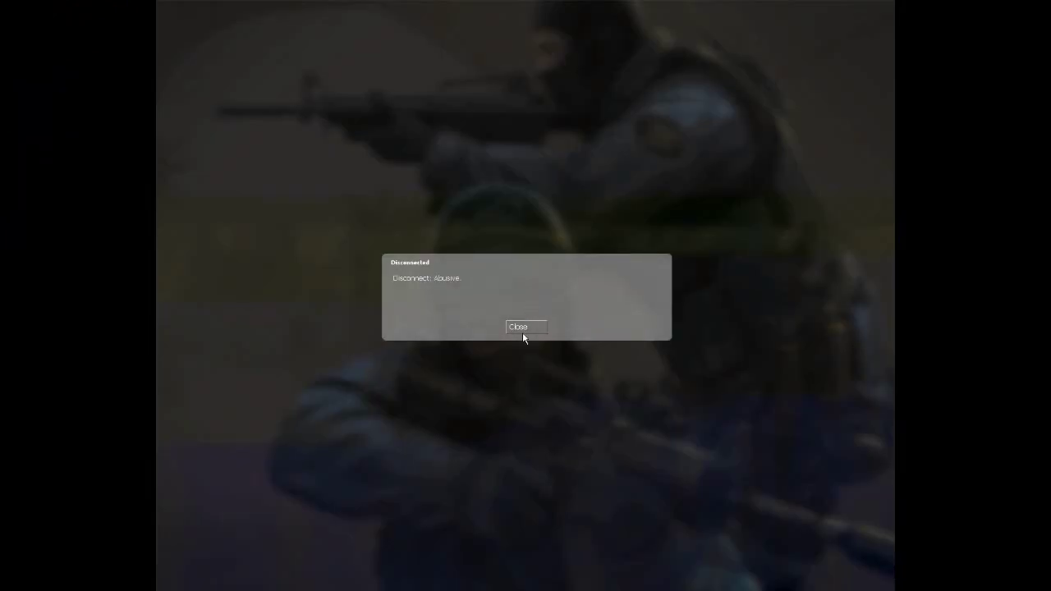
- Close the Disconnected notice after being dropped from the server
left_click(523, 328)
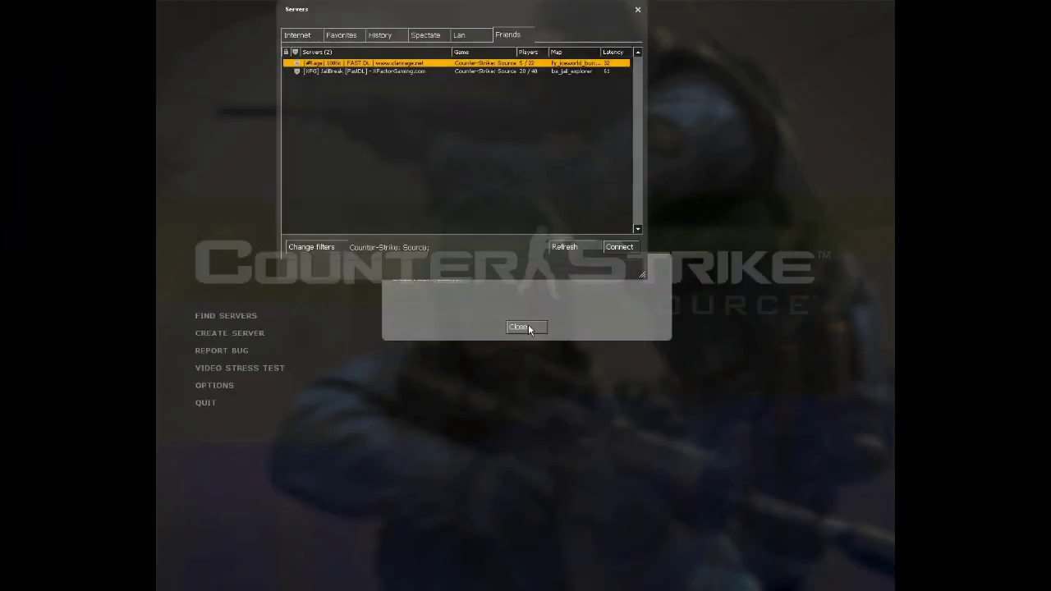